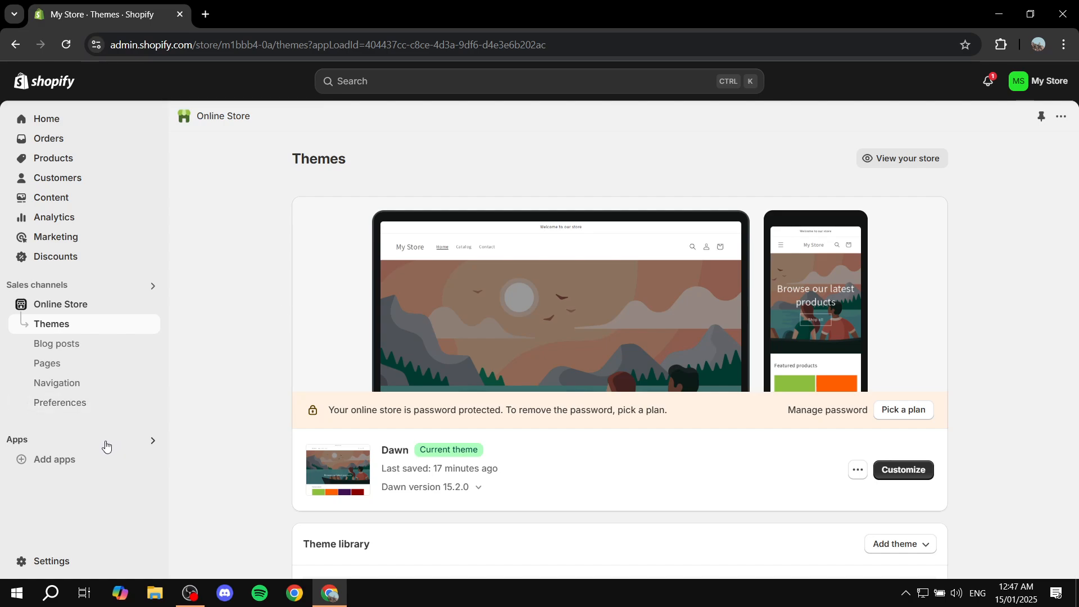
Step: Open the Shopify App Store through all recommended apps and bring up the Outfy - Social Media Marketing listing
click(81, 444)
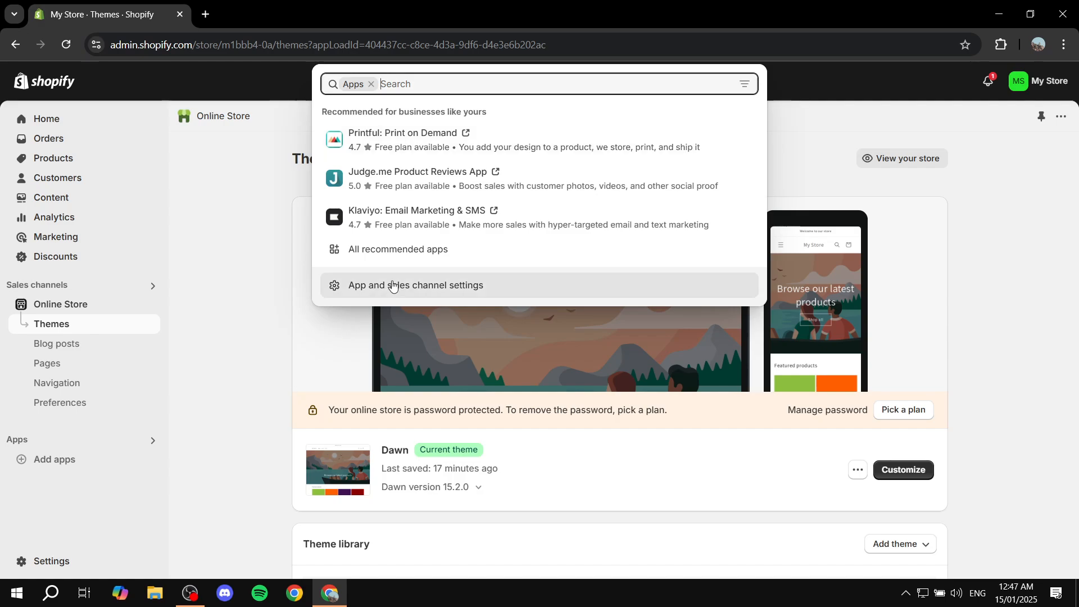
click(407, 250)
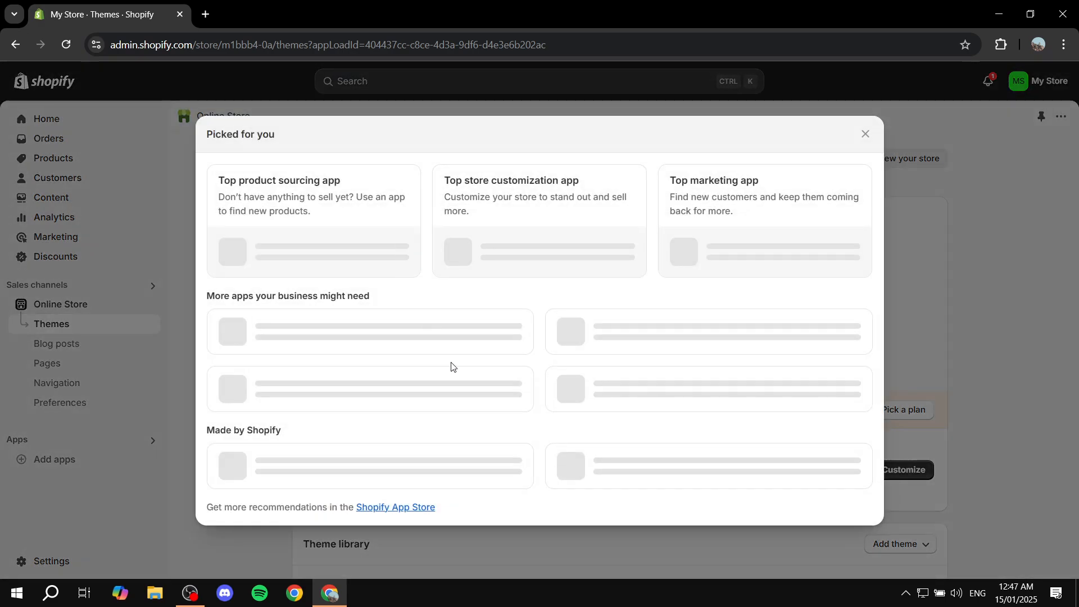
scroll(454, 388, down, 2)
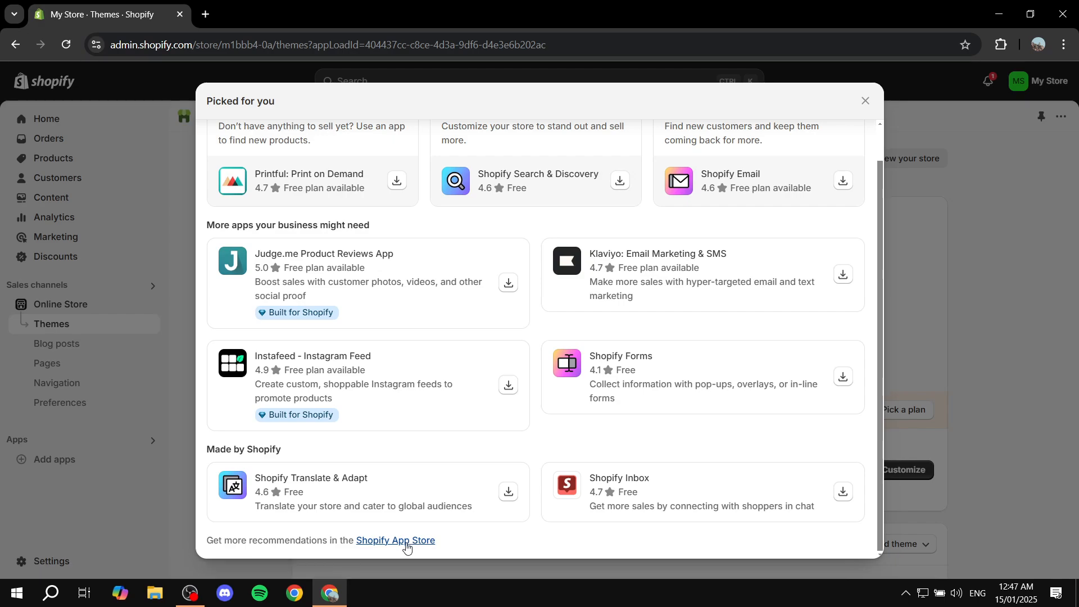
click(403, 544)
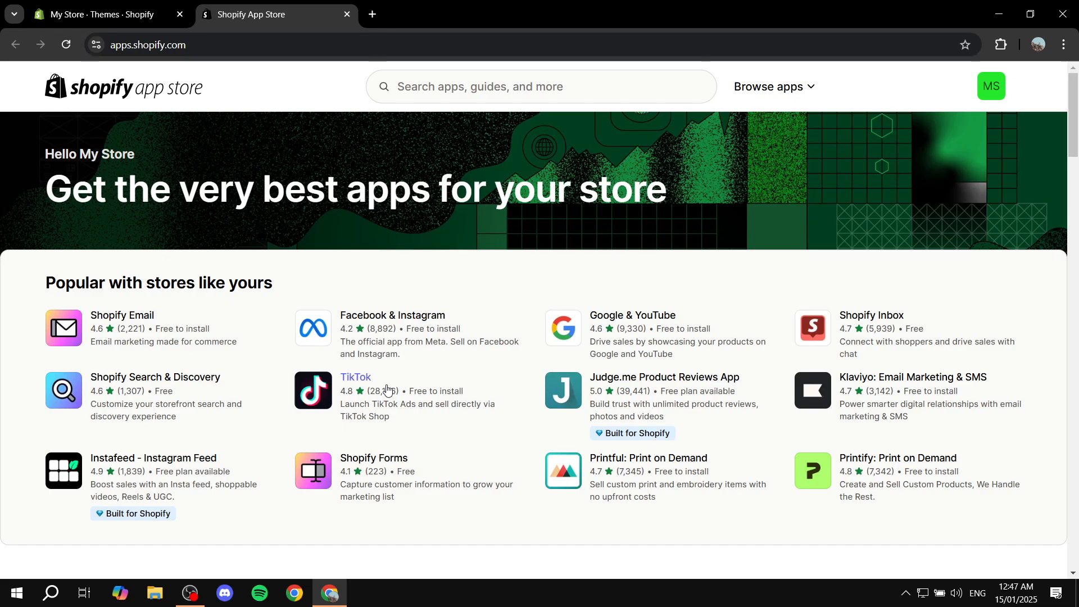
click(479, 99)
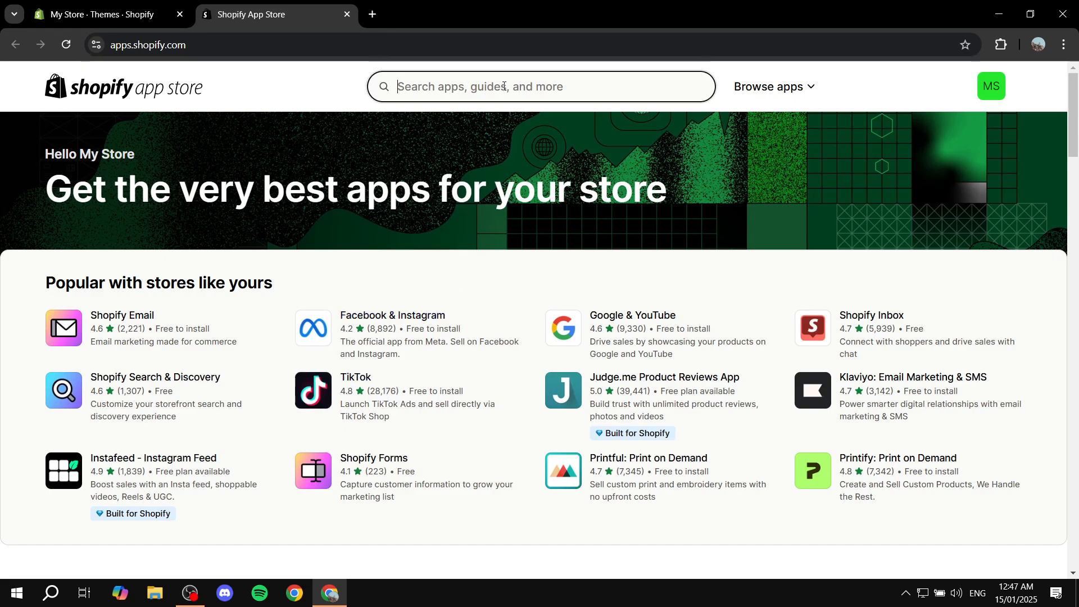
click(427, 126)
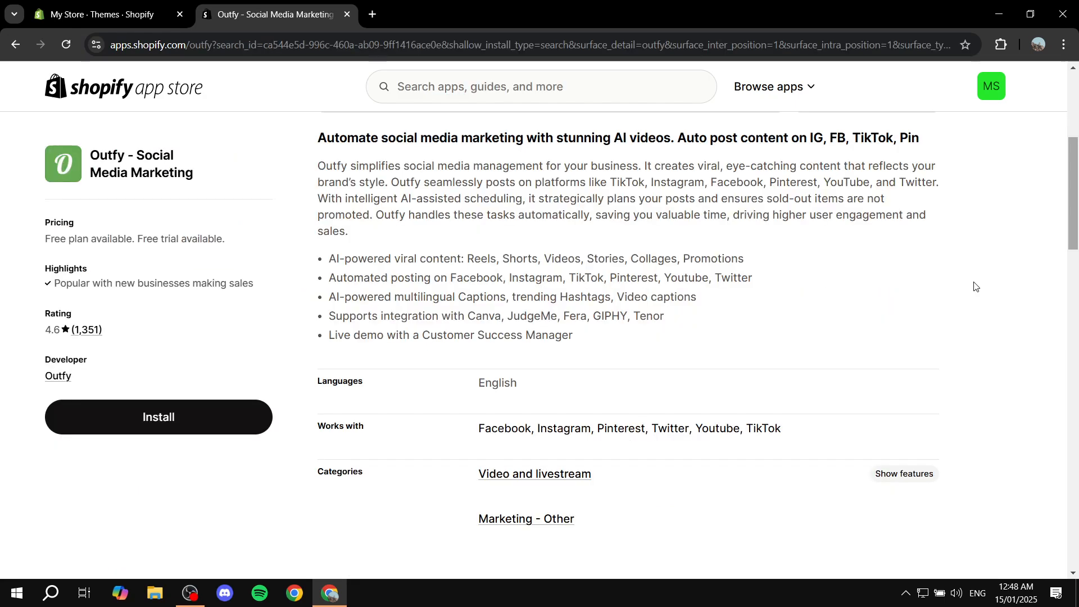
Step: Read the Outfy listing's tagline and feature list covering content types, automated posting networks, captions and integrations
drag(90, 162, 205, 177)
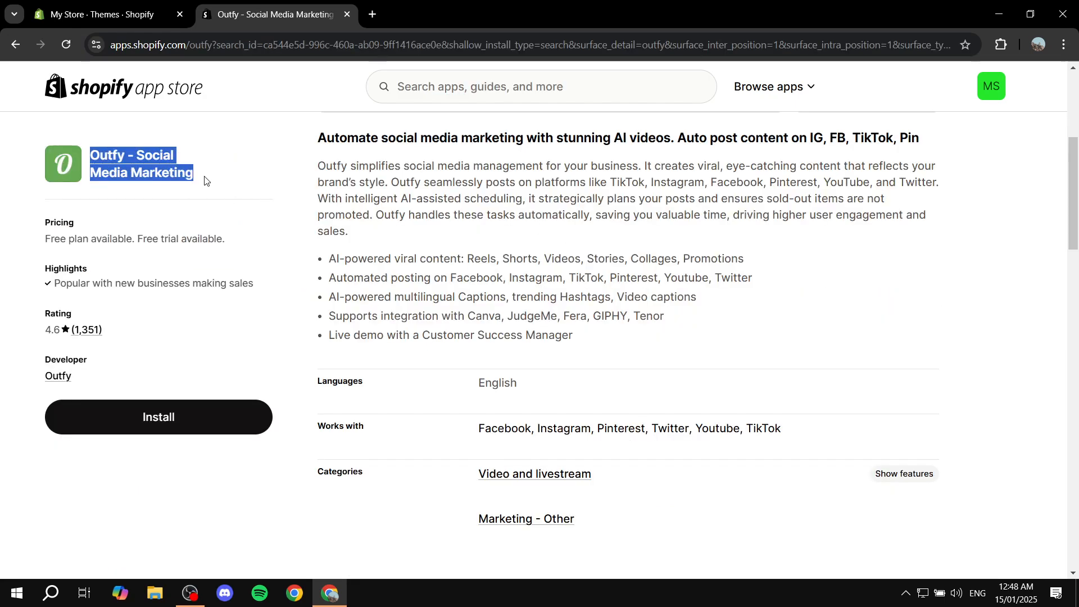
click(217, 185)
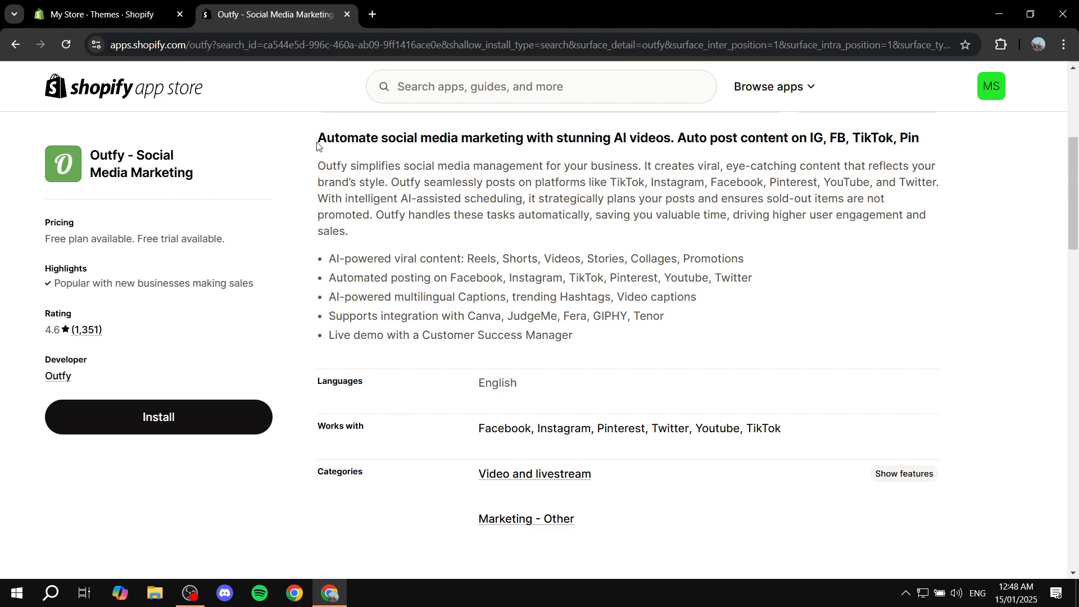
drag(318, 138, 855, 136)
click(930, 138)
drag(331, 263, 766, 263)
click(766, 263)
drag(329, 261, 574, 263)
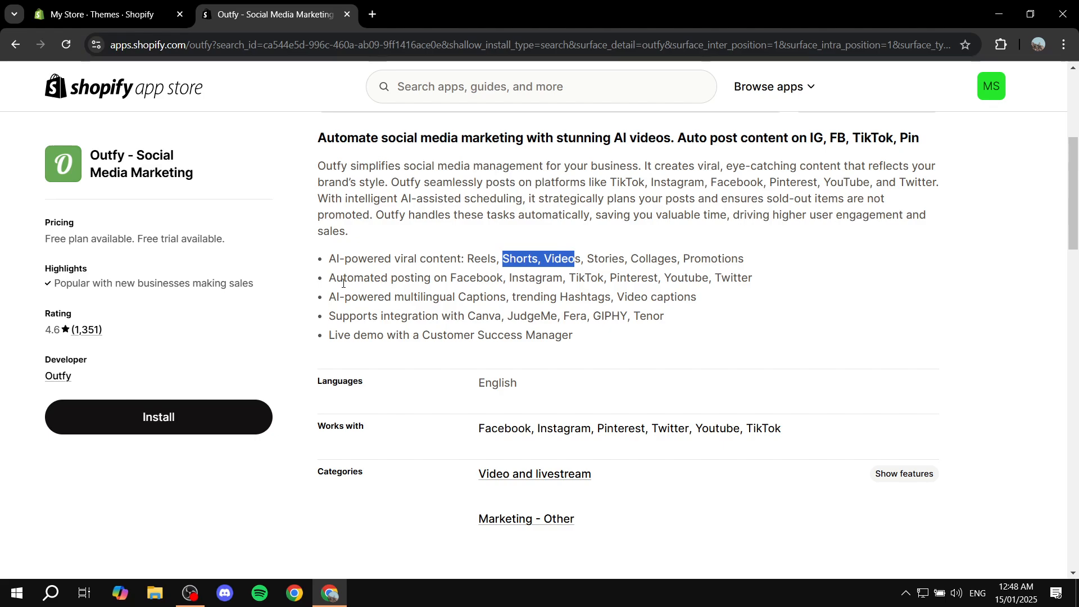
drag(326, 279, 477, 278)
drag(545, 277, 708, 276)
click(733, 278)
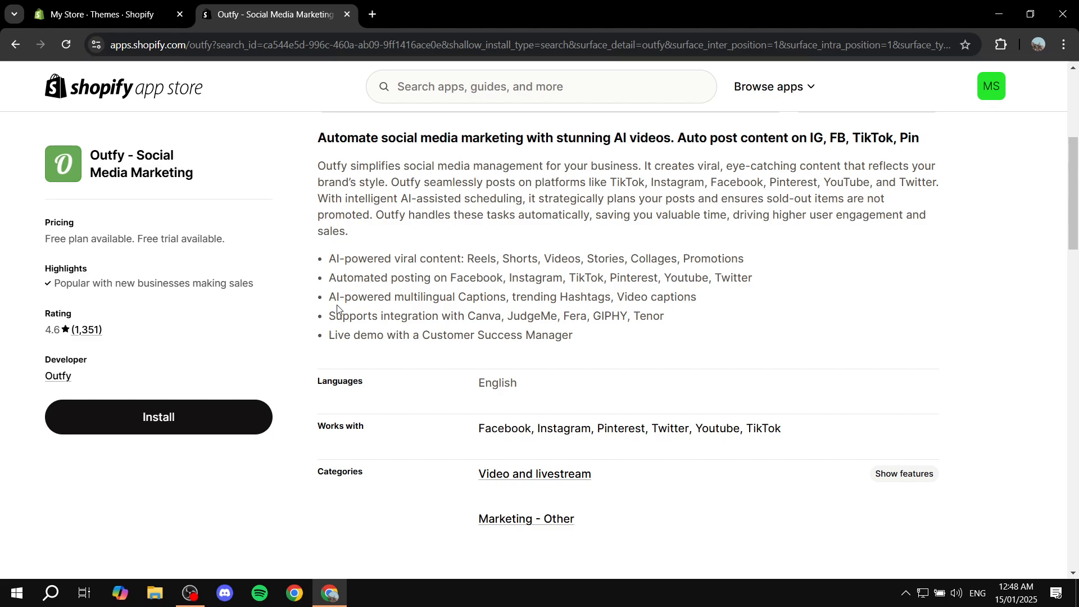
drag(328, 297, 722, 306)
click(723, 306)
drag(363, 317, 691, 320)
click(696, 320)
Step: Review Outfy's pricing section, examining what the free plan includes and the Starter plan's trial offer
scroll(370, 365, down, 5)
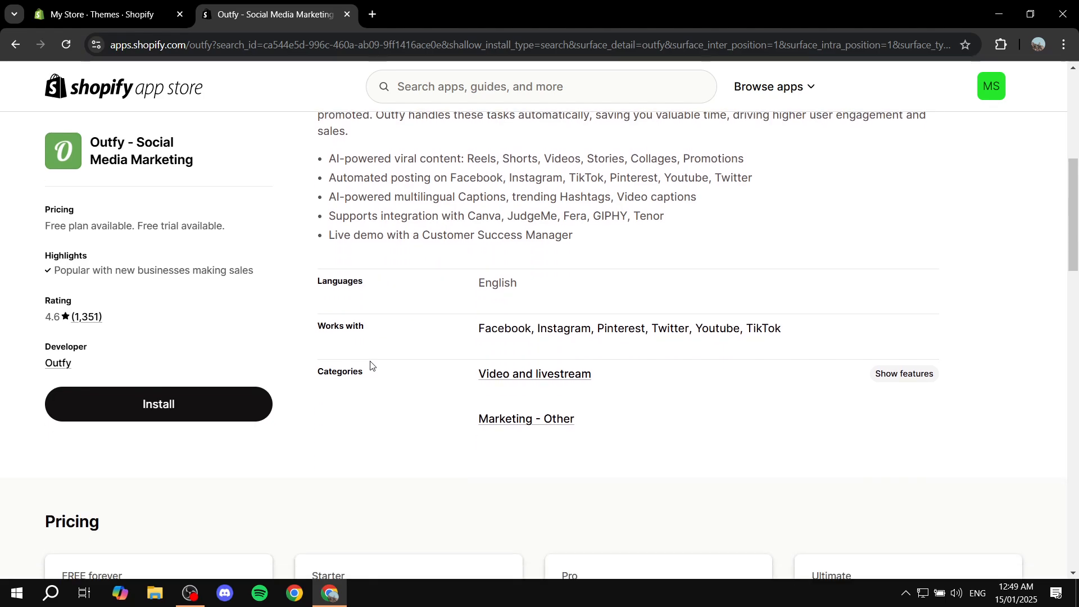
scroll(164, 318, down, 3)
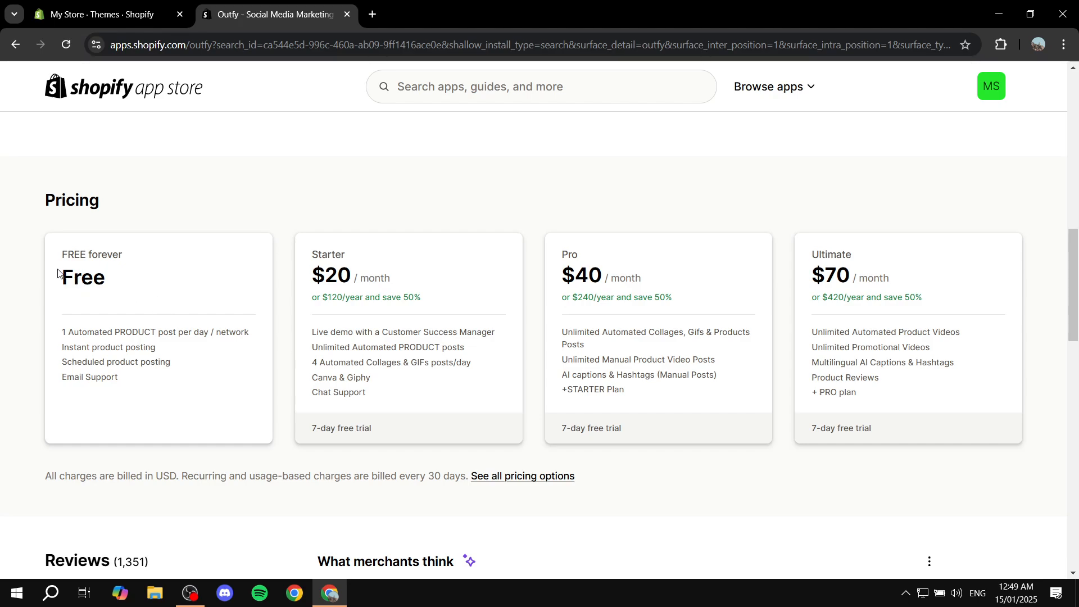
drag(62, 257, 141, 256)
click(141, 257)
drag(62, 282, 145, 282)
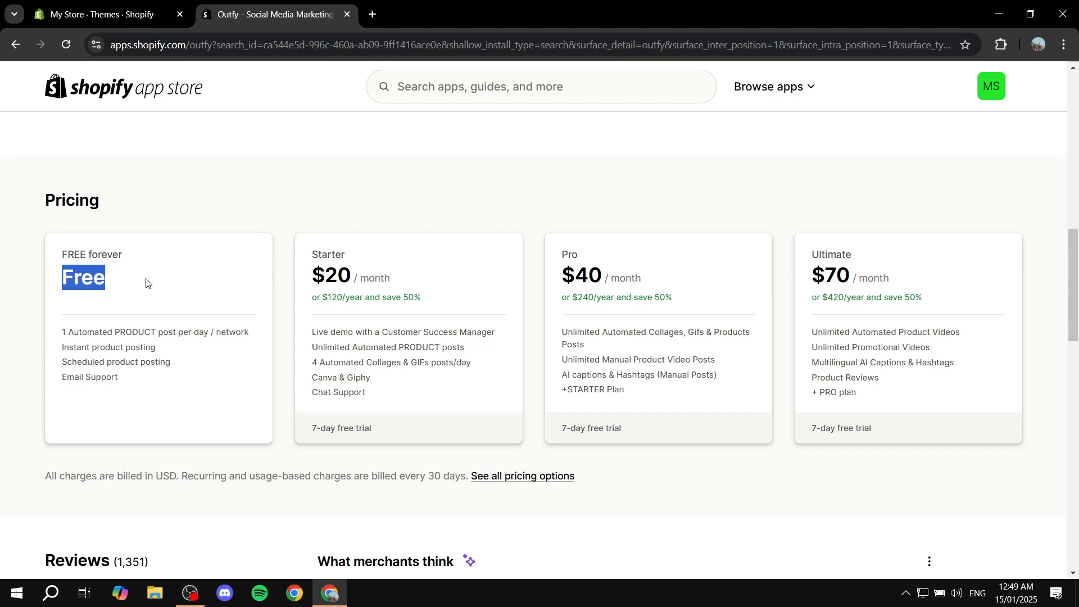
click(145, 283)
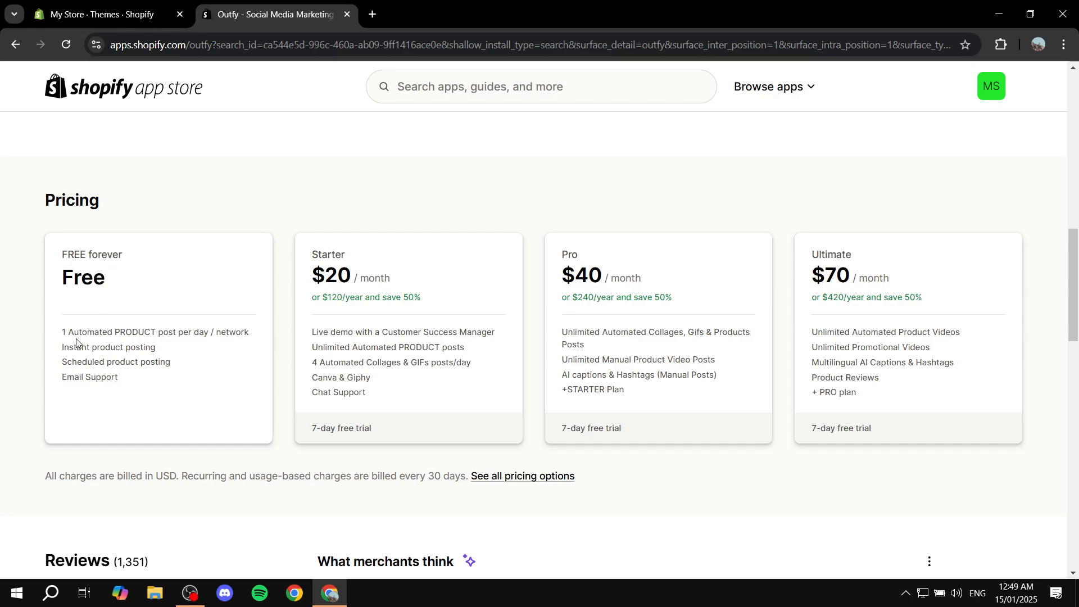
drag(62, 333, 212, 335)
click(212, 334)
drag(120, 392, 39, 322)
click(281, 354)
double_click(315, 254)
drag(308, 436, 378, 431)
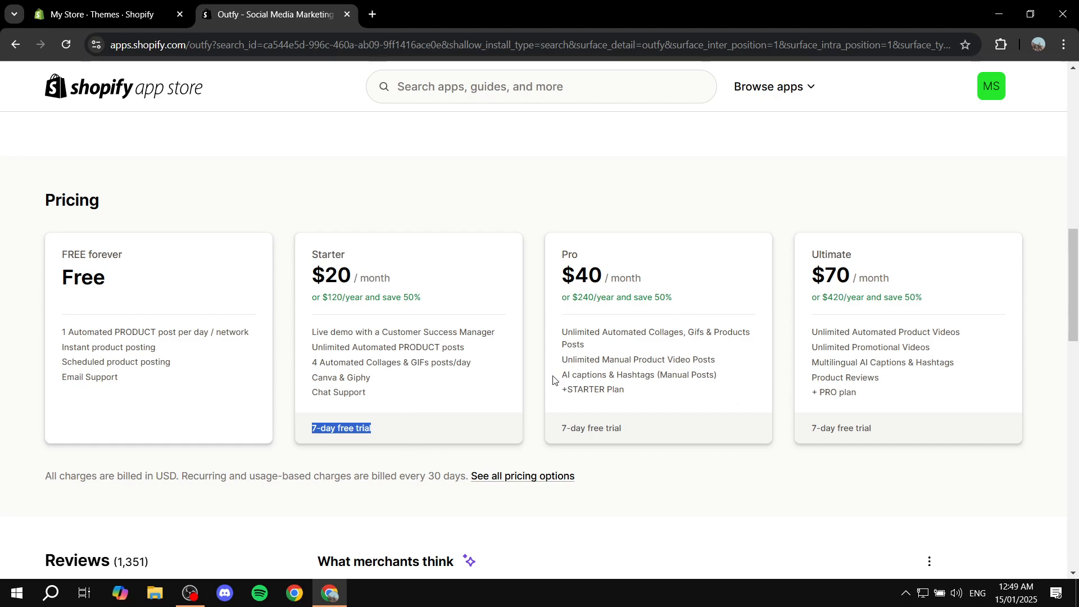
click(454, 261)
Step: Install the Outfy app on the store and approve its requested data access
scroll(336, 358, up, 5)
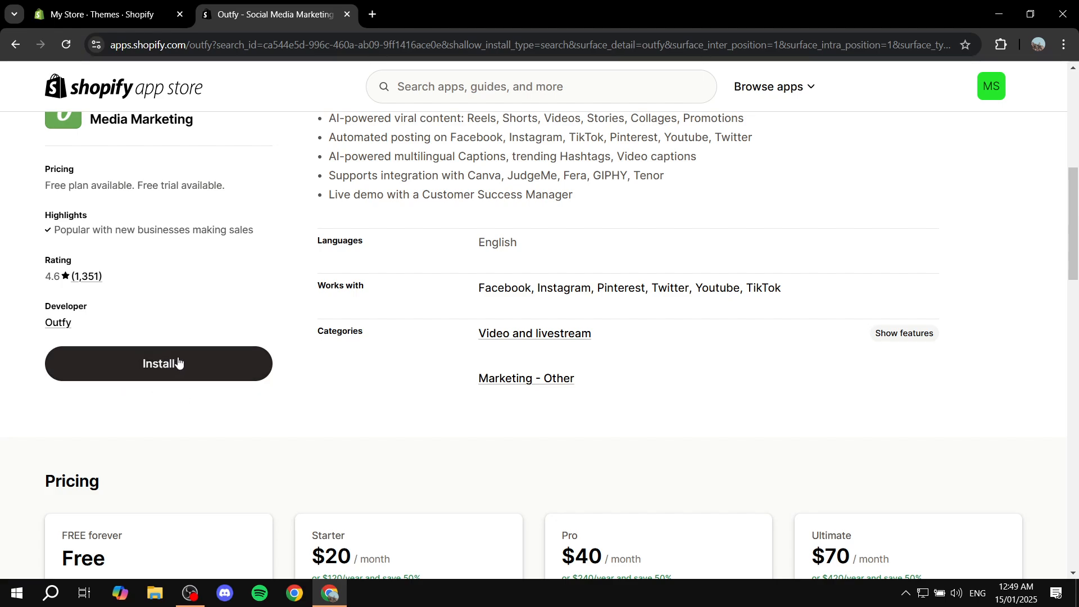
click(216, 364)
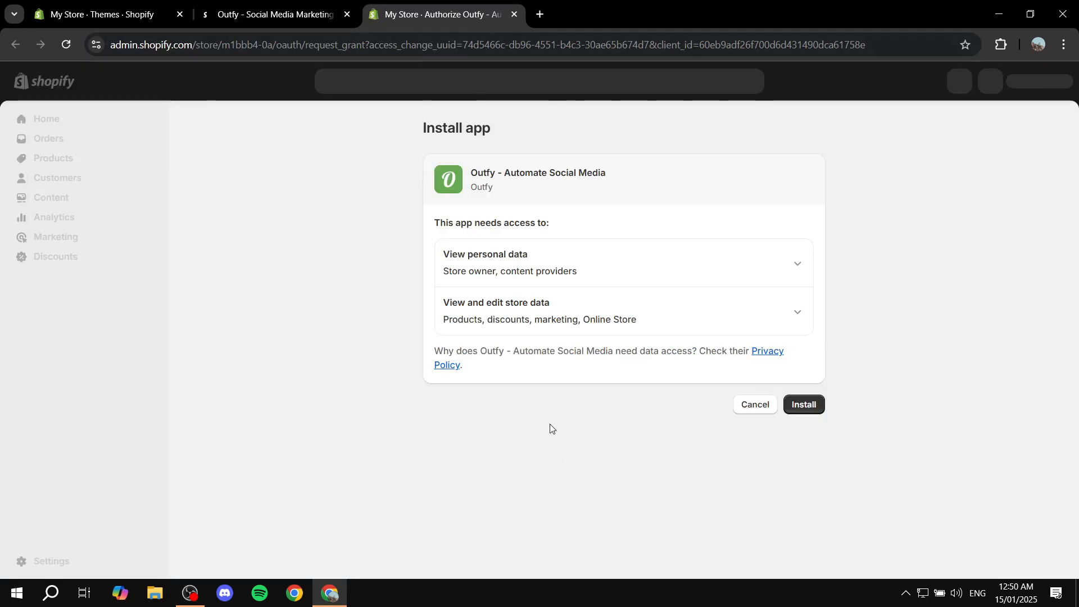
click(807, 405)
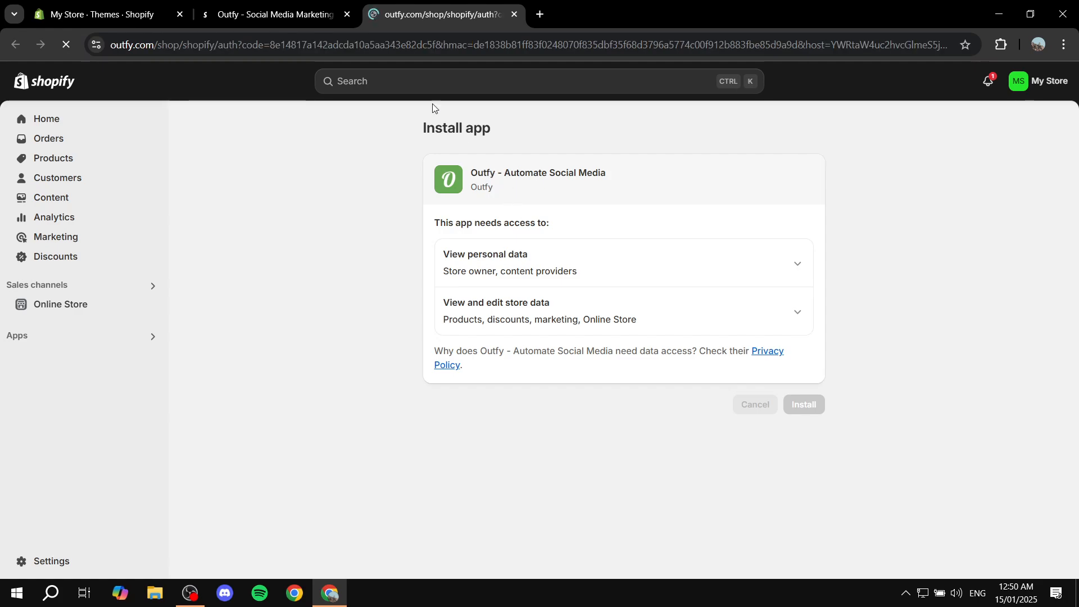
Step: Close the Outfy app listing and store themes browser tabs, keeping only the Outfy setup page
click(354, 20)
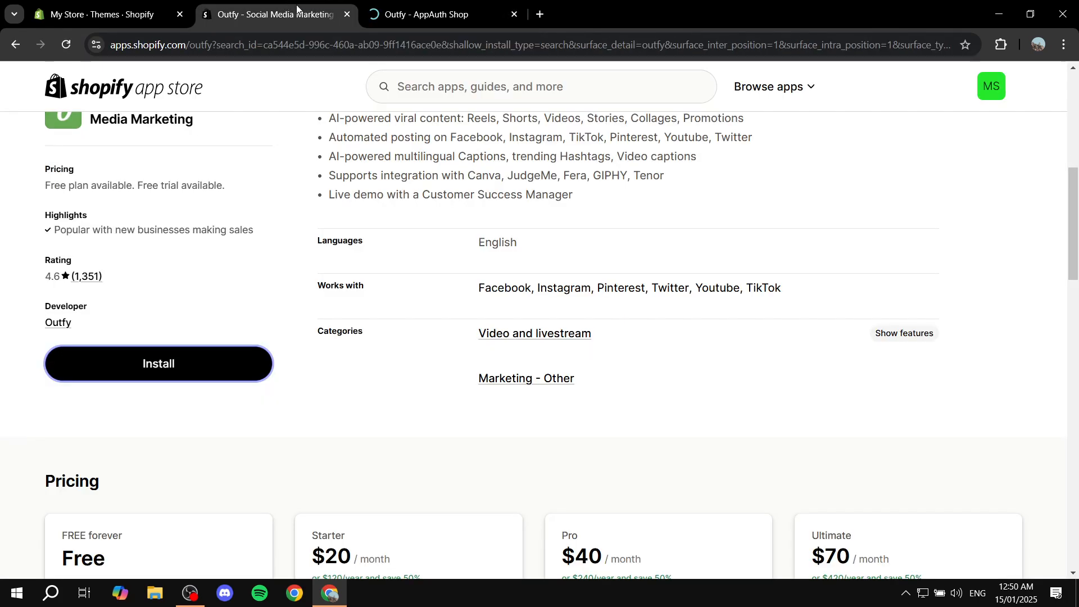
click(346, 14)
click(168, 15)
click(180, 16)
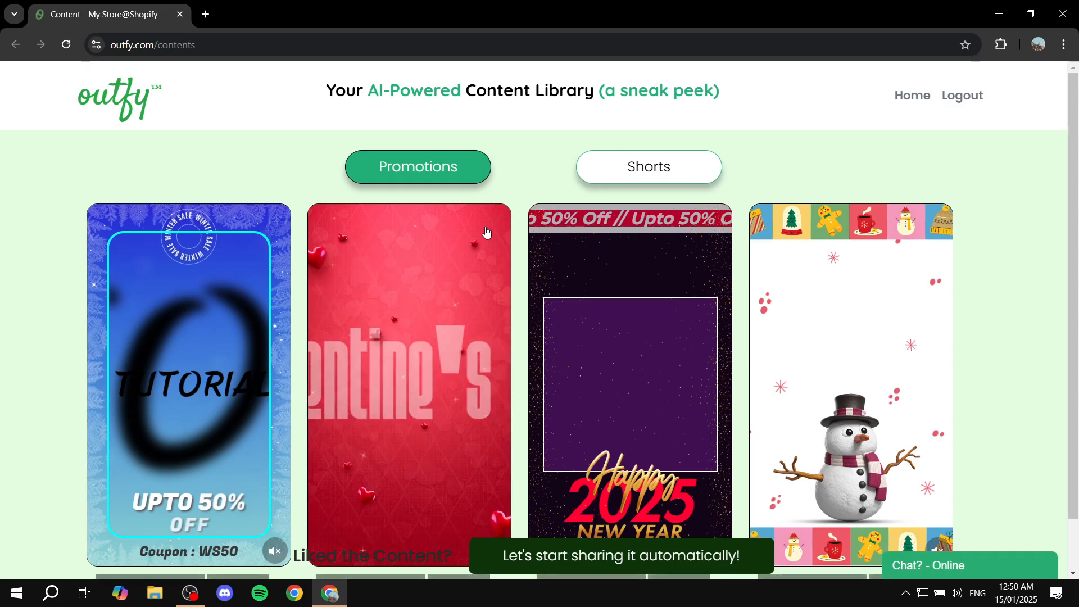
Step: Preview the Promotions and Shorts samples in the content library and proceed to automatic sharing setup
scroll(495, 242, down, 1)
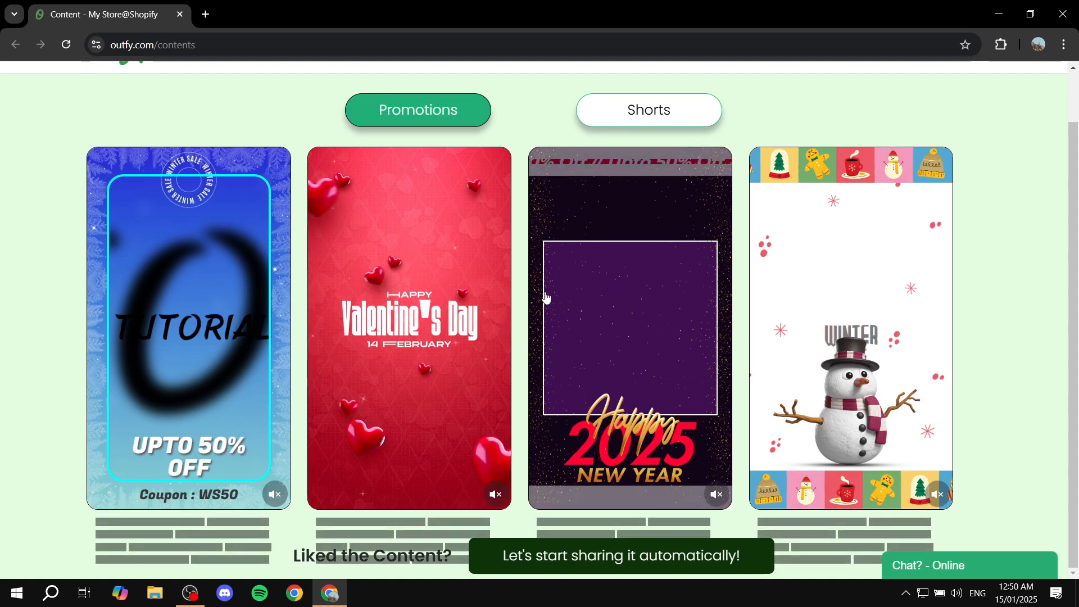
scroll(547, 297, up, 1)
click(652, 165)
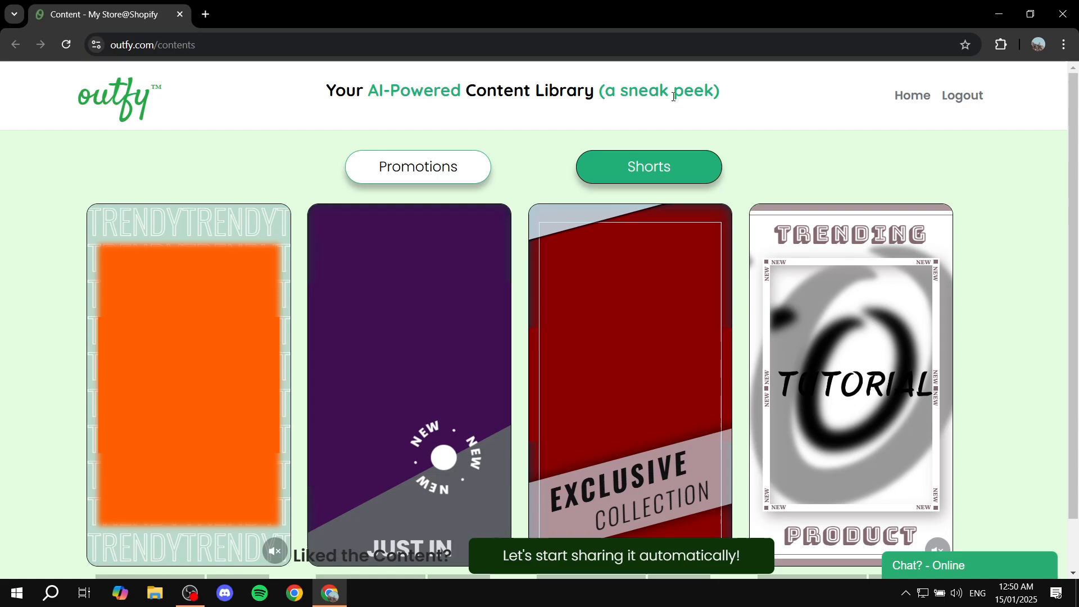
scroll(1066, 264, down, 1)
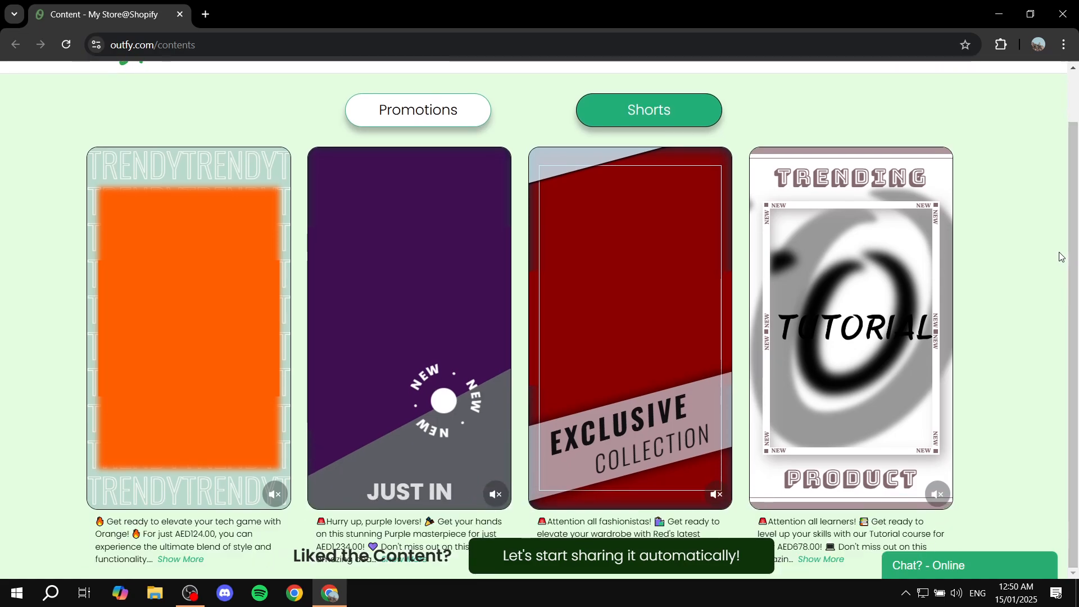
click(608, 557)
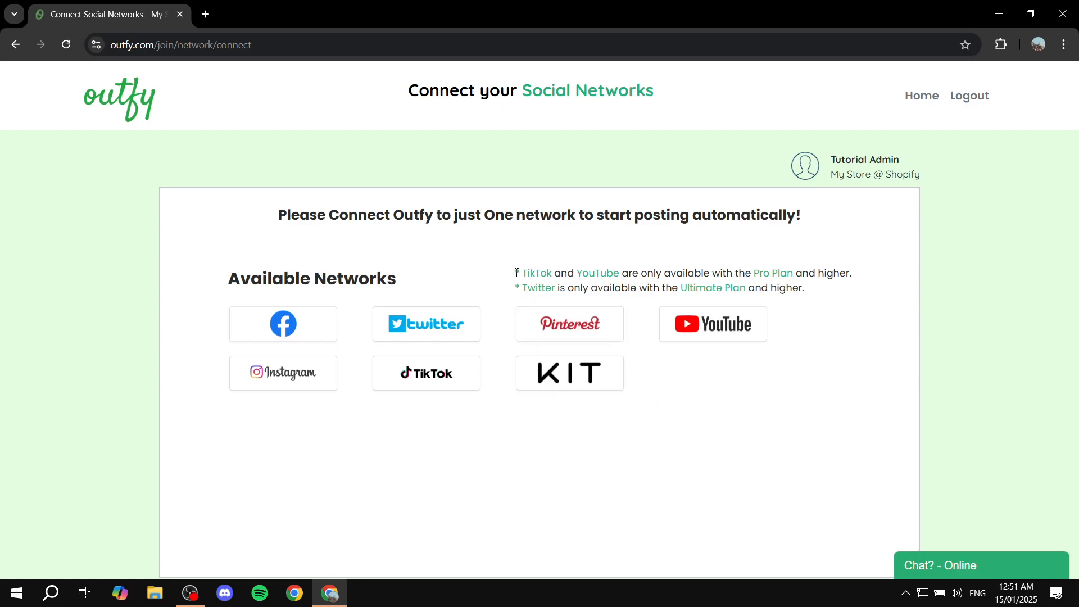
Step: Read the notes on which plans are required for connecting TikTok, YouTube and Twitter
drag(516, 272, 898, 274)
click(899, 275)
drag(529, 275, 880, 279)
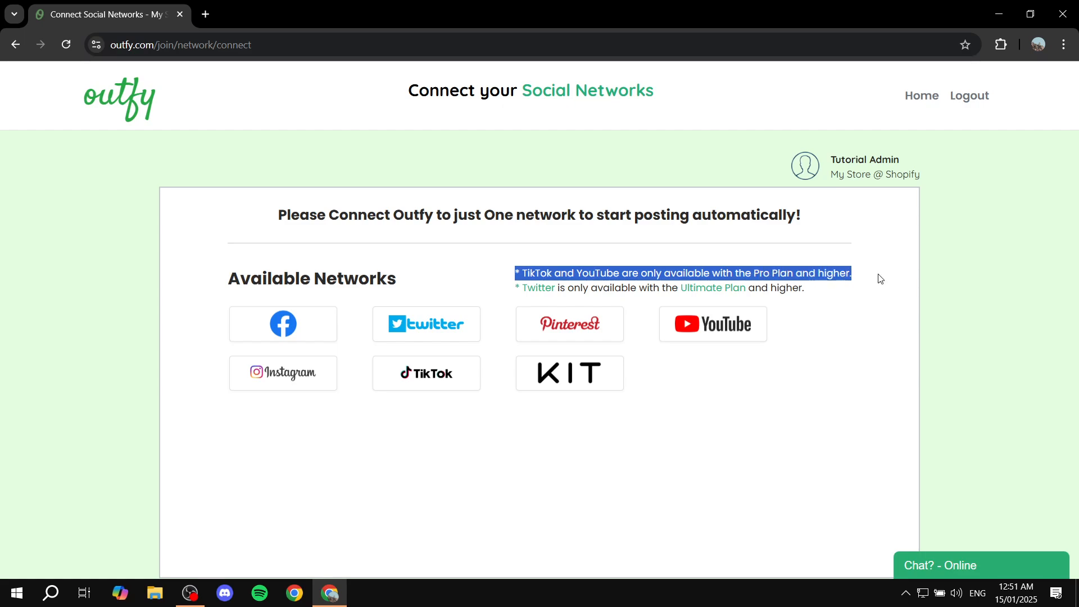
drag(513, 289, 836, 288)
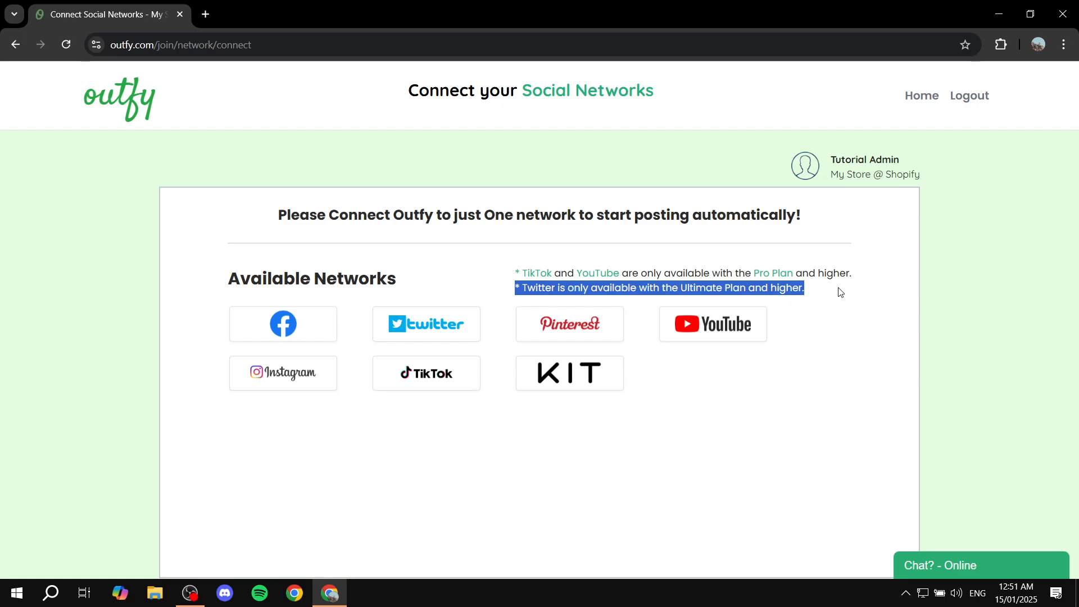
Step: View the connection dialogs for Pinterest, Facebook and YouTube, closing each without connecting
mouse_move(565, 335)
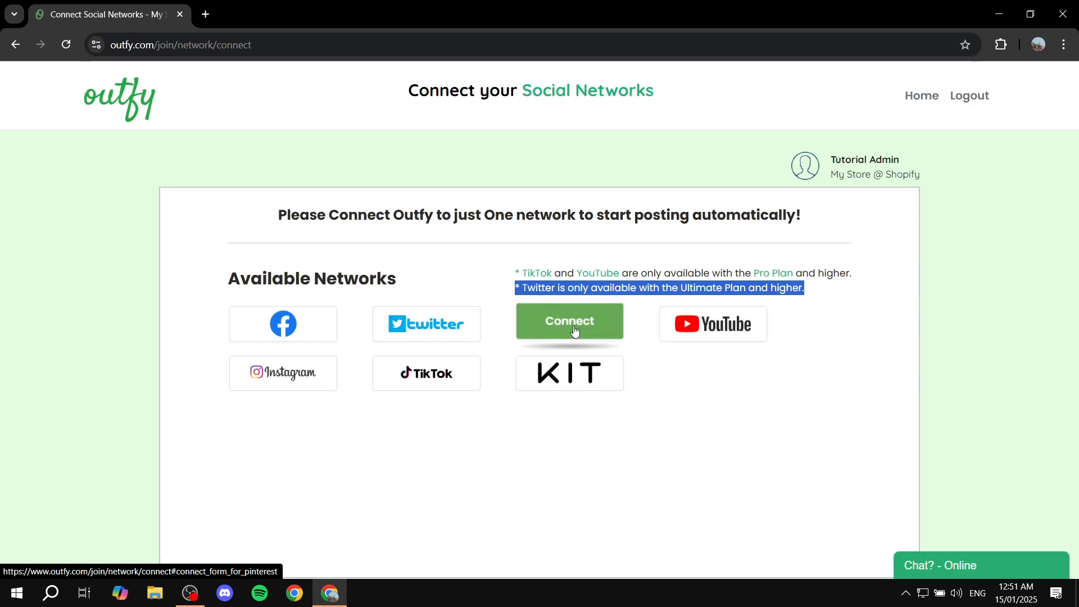
click(577, 320)
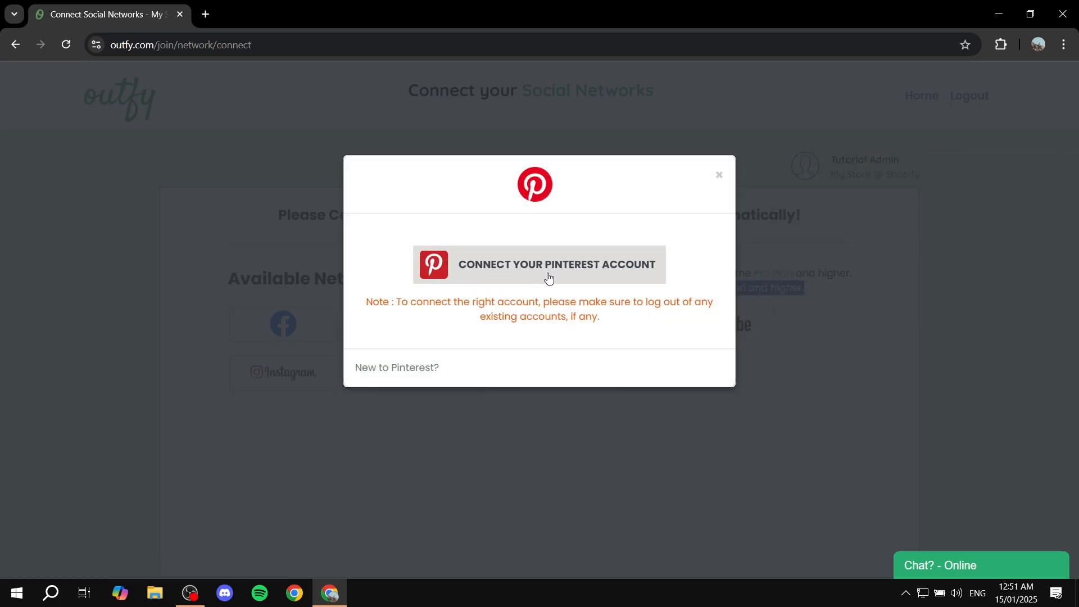
click(724, 181)
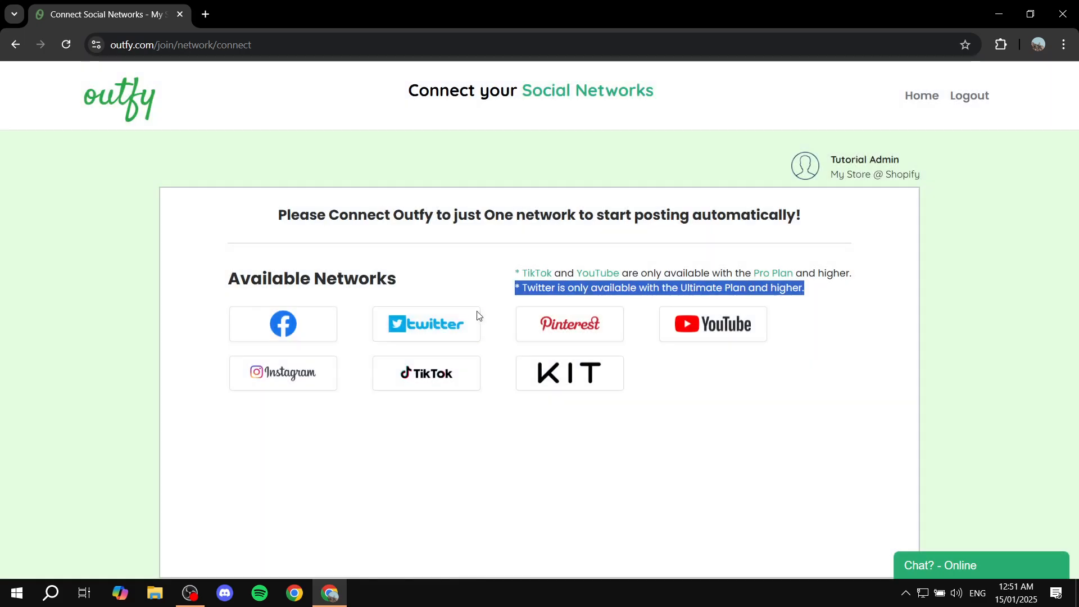
click(308, 331)
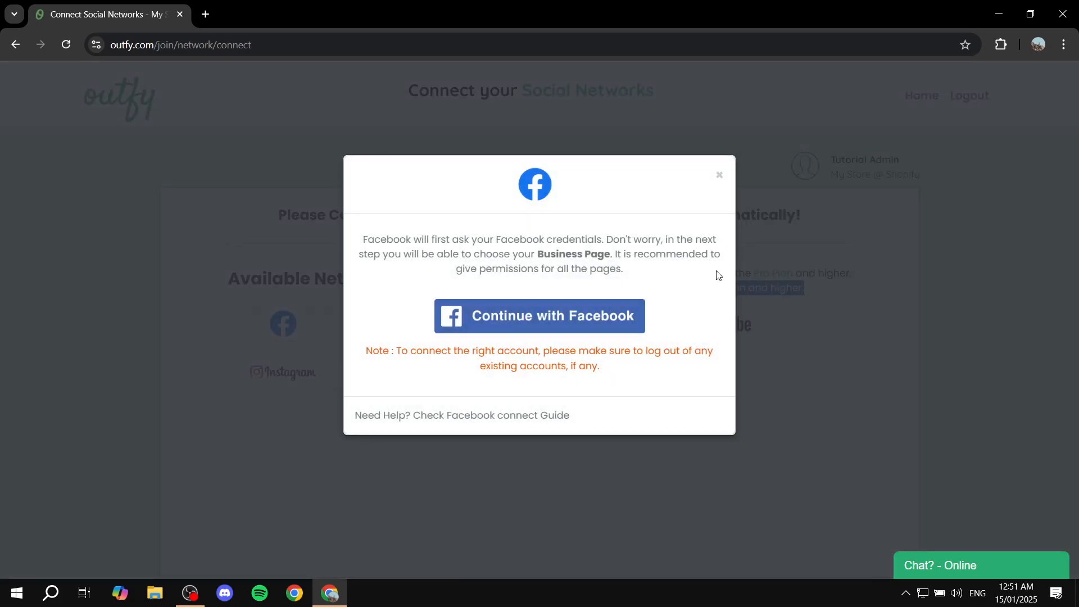
click(720, 174)
click(713, 330)
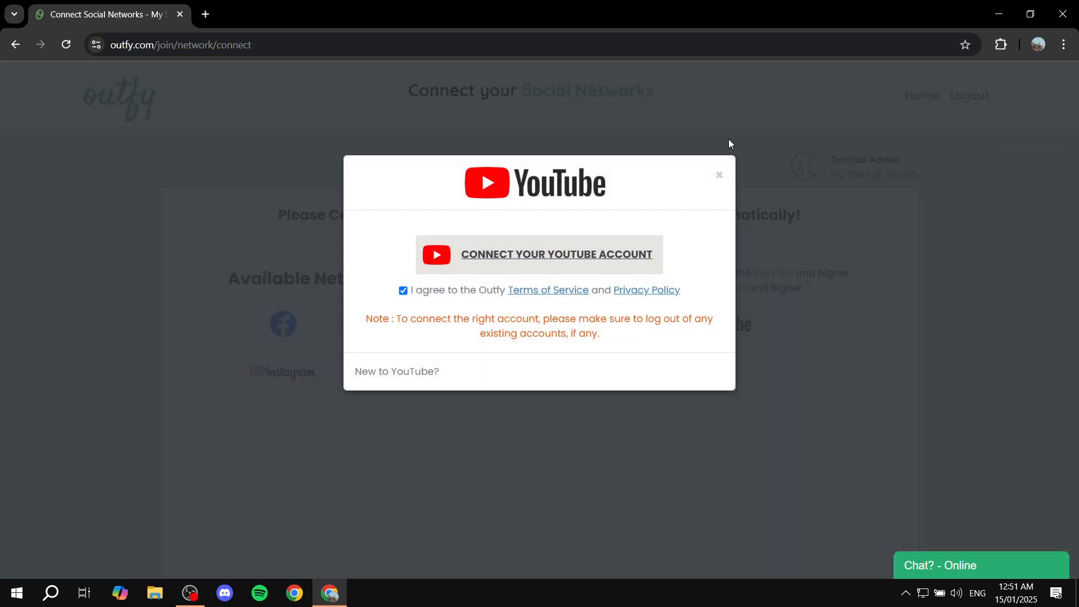
click(722, 175)
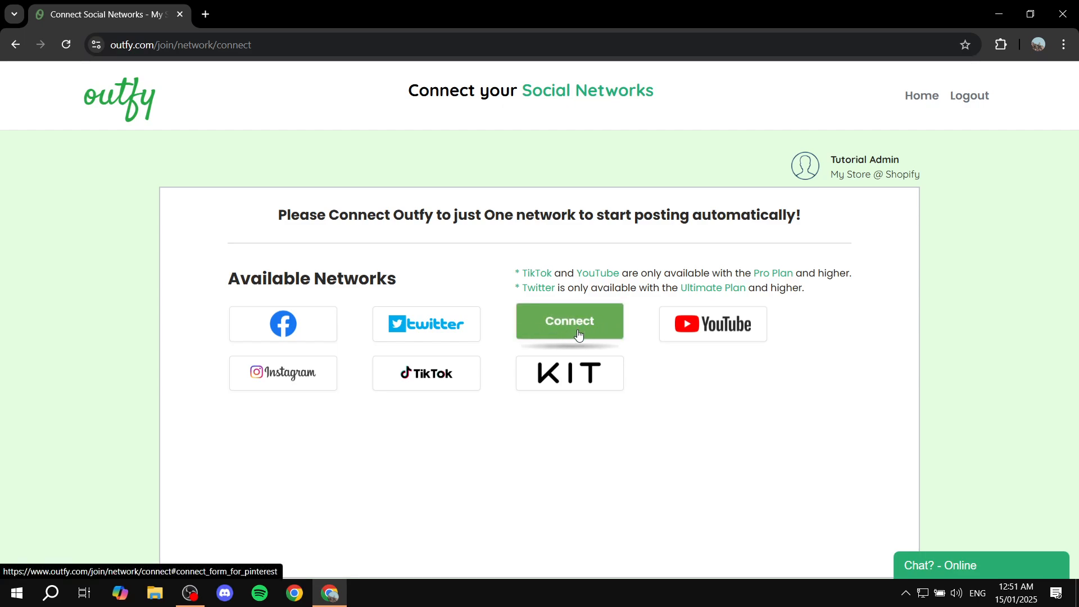
Step: Connect Pinterest as a posting network, reviewing the requested permissions and giving Outfy access to the account
click(578, 335)
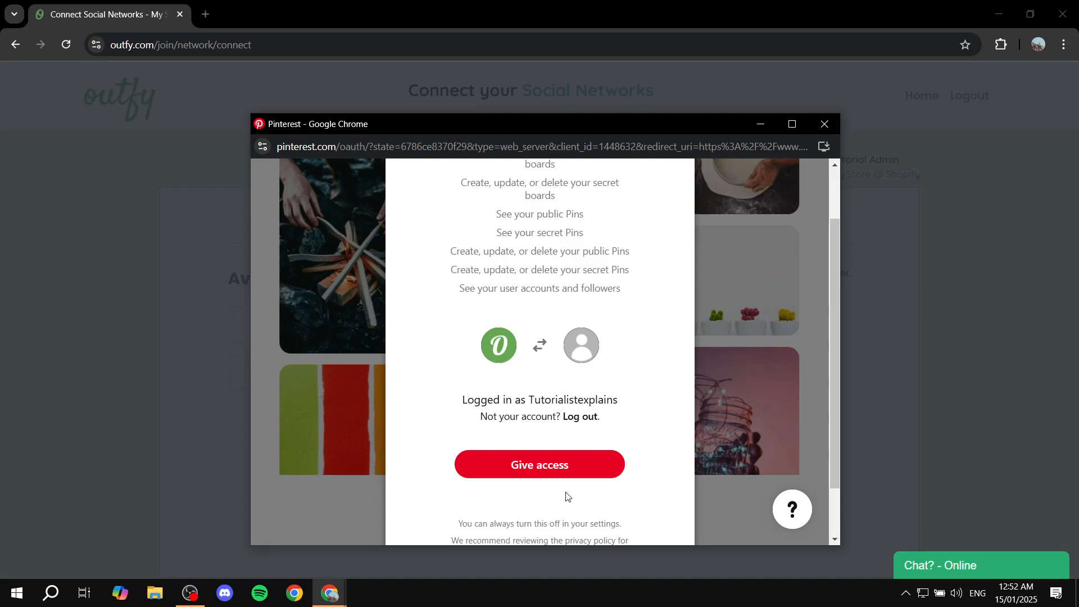
scroll(601, 475, up, 1)
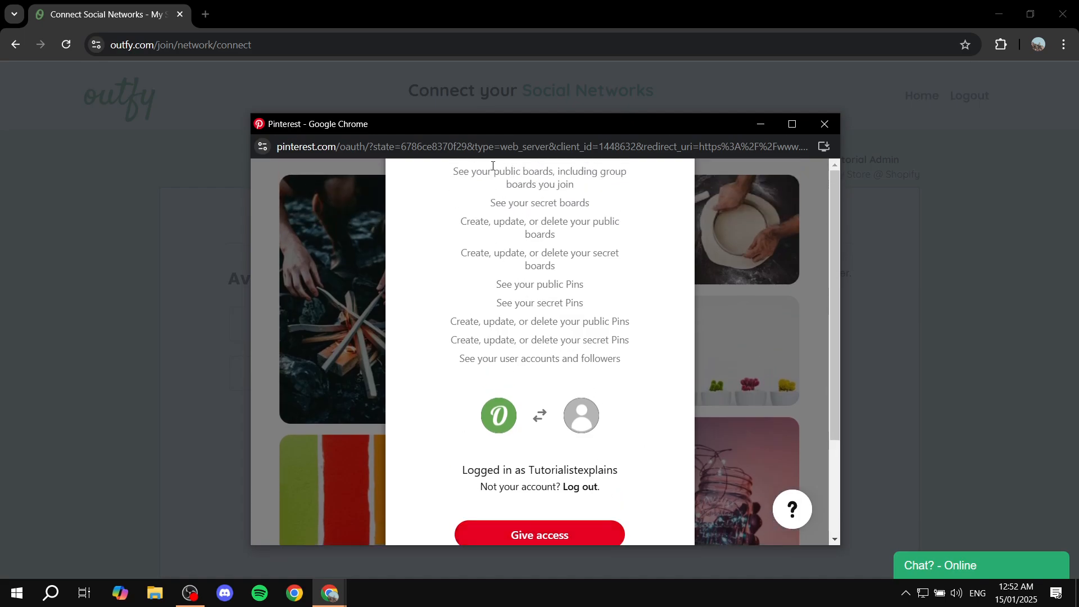
drag(447, 186, 632, 363)
click(632, 365)
scroll(632, 364, down, 2)
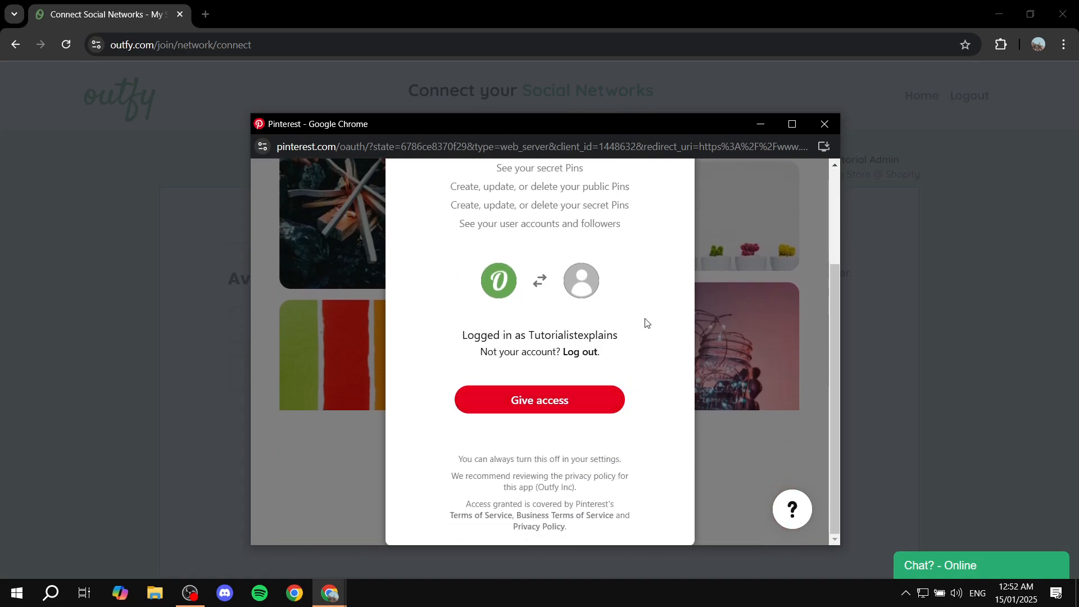
click(556, 401)
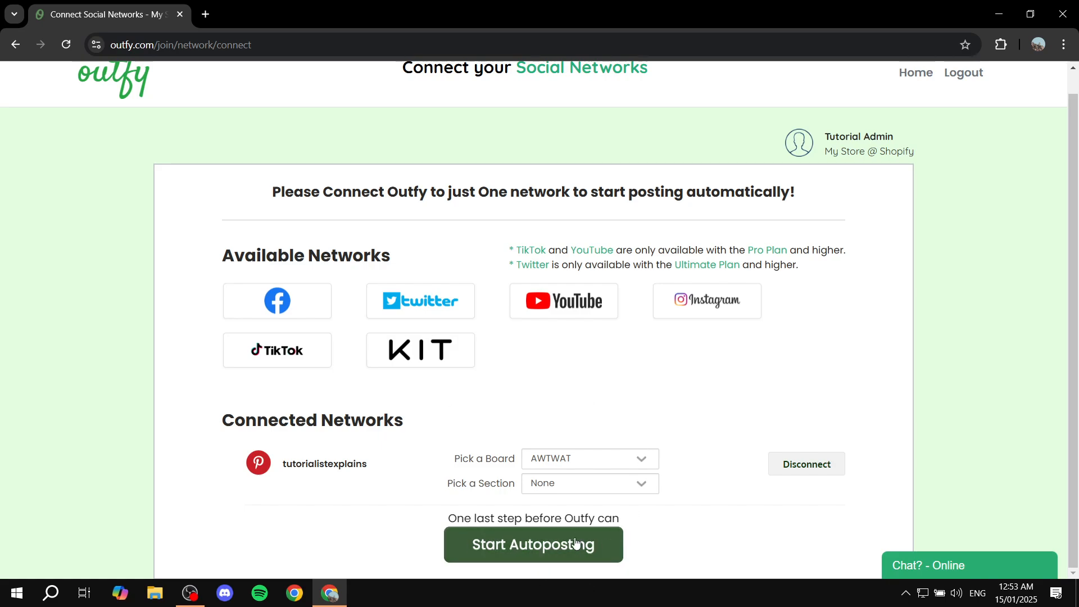
Step: Start autoposting setup and compare the paid subscription plans with the Free forever plan
click(556, 545)
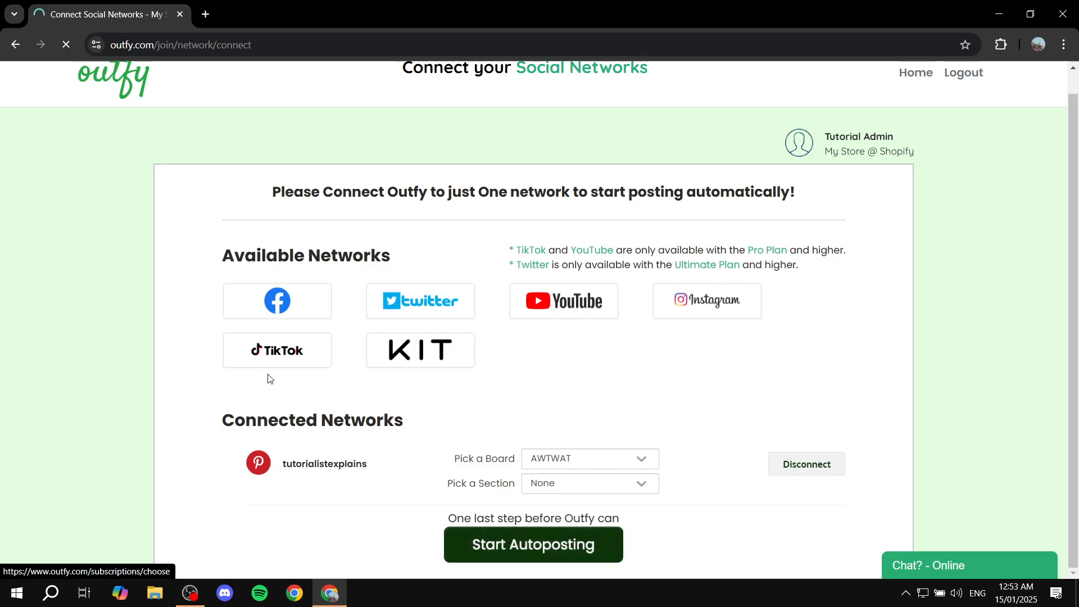
scroll(681, 267, up, 1)
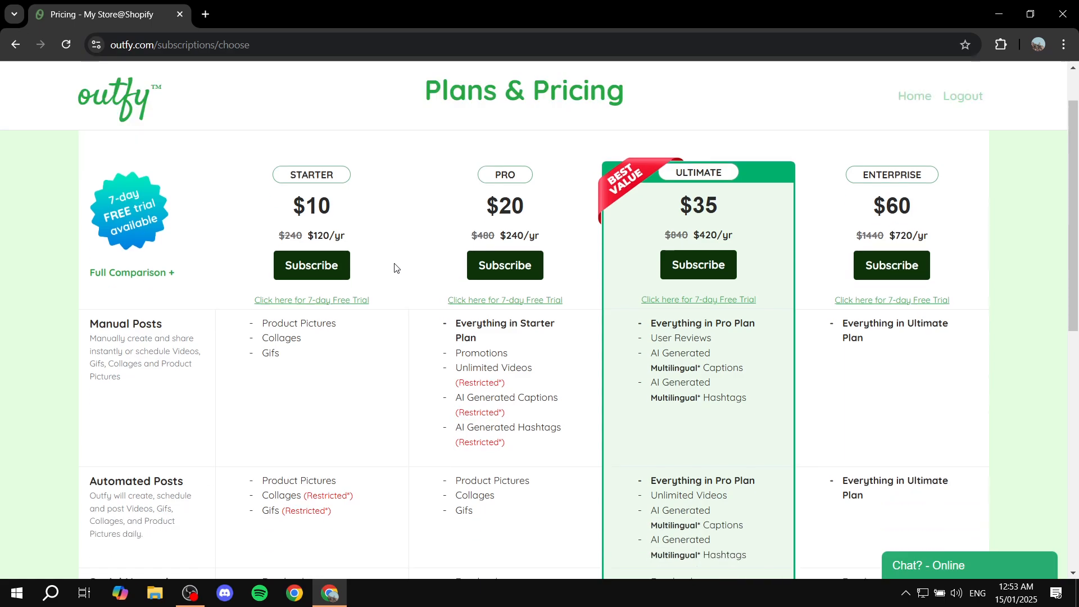
scroll(400, 278, down, 10)
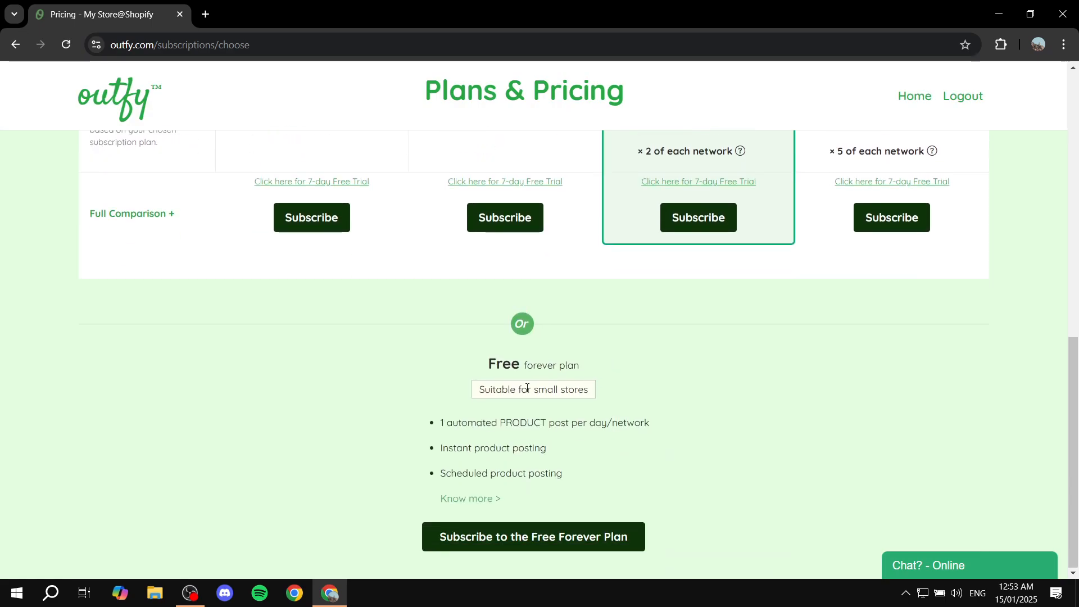
drag(488, 370, 614, 371)
click(614, 370)
scroll(436, 373, up, 10)
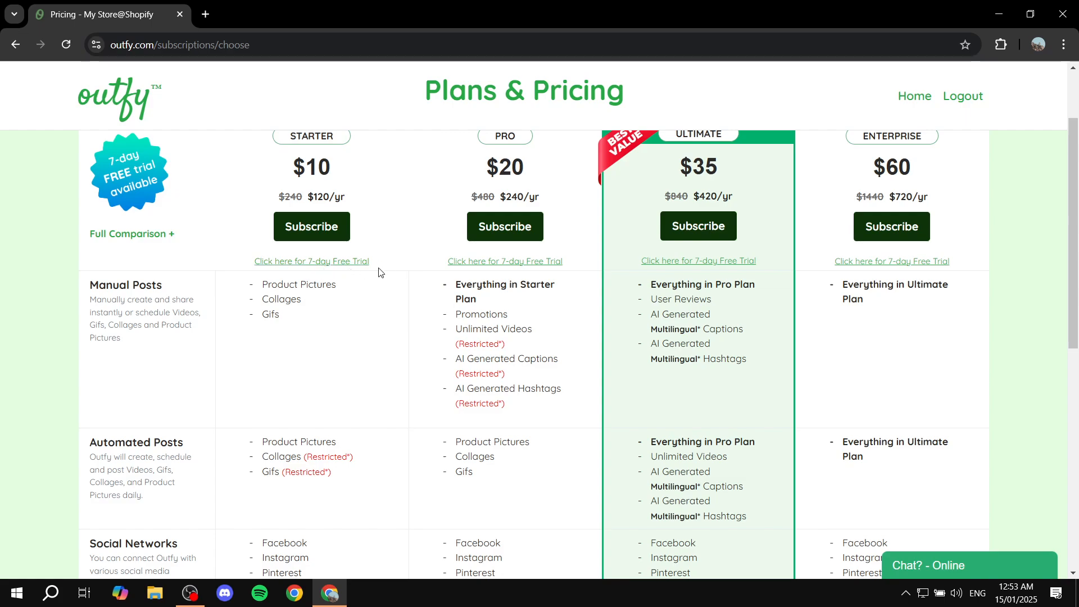
scroll(292, 287, down, 10)
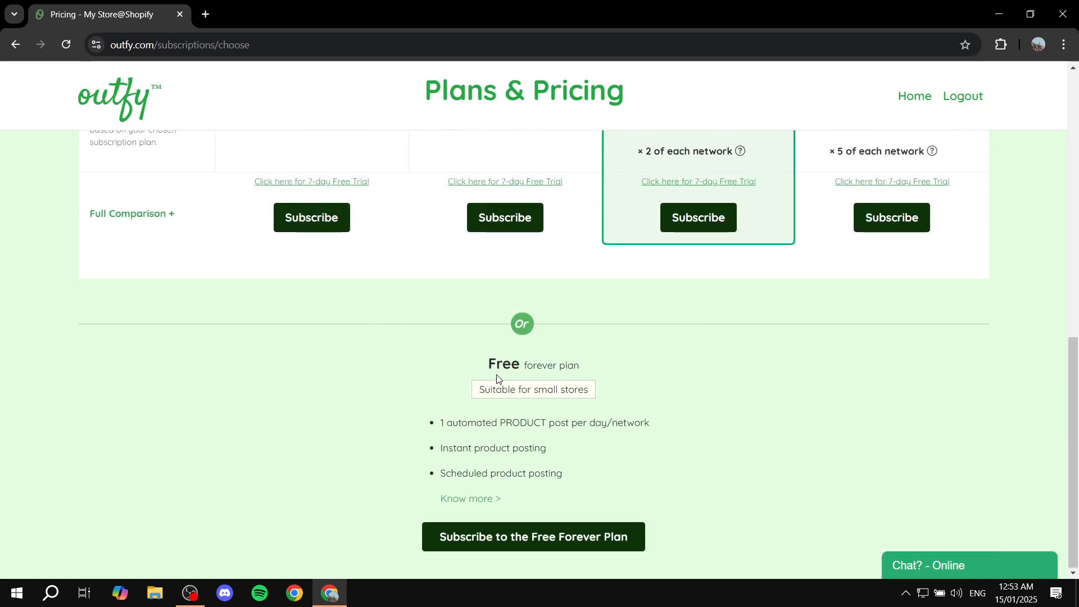
Step: Subscribe to the Free Forever Plan, dismissing the Winter Sale offer and confirming the subscription change
click(506, 539)
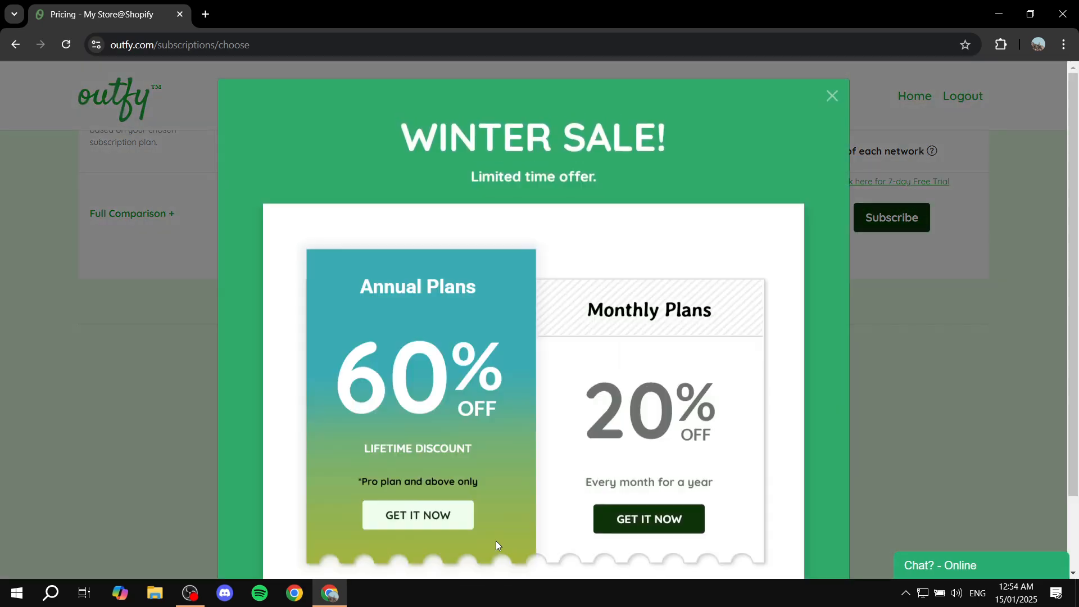
click(834, 91)
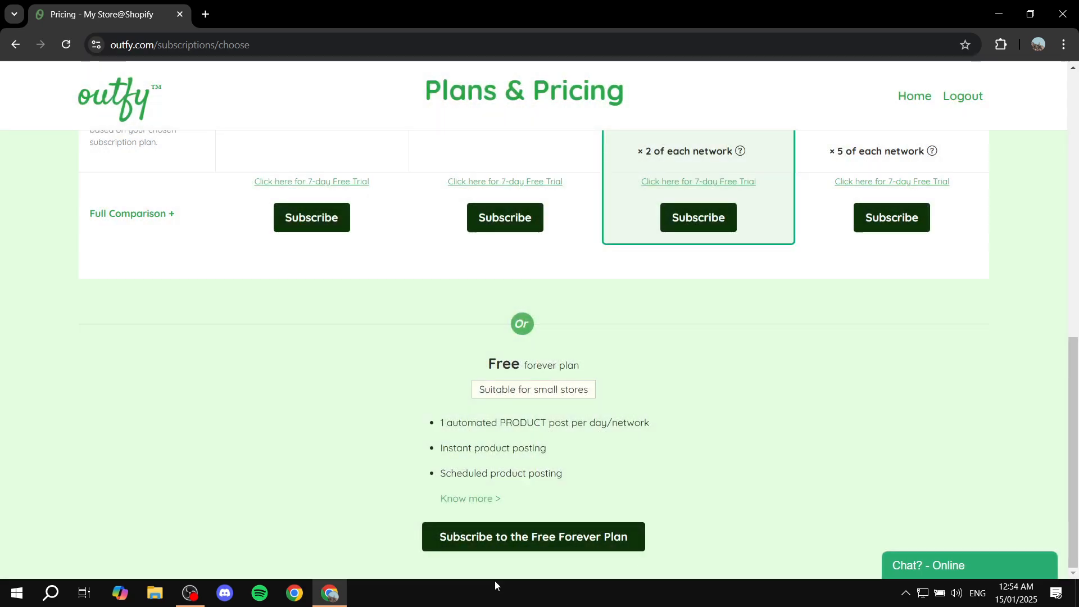
click(528, 539)
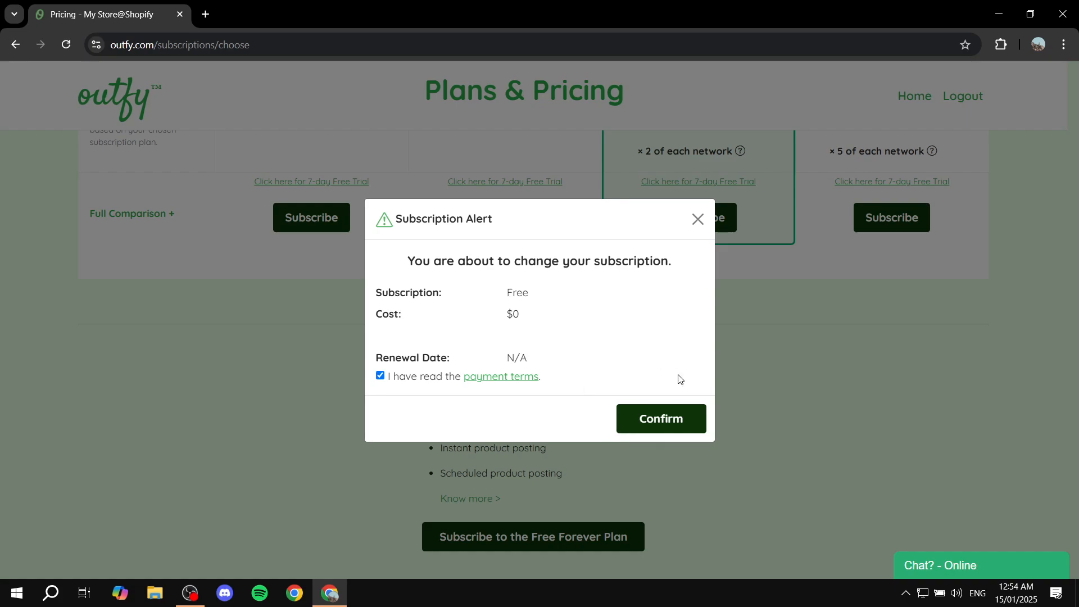
click(677, 422)
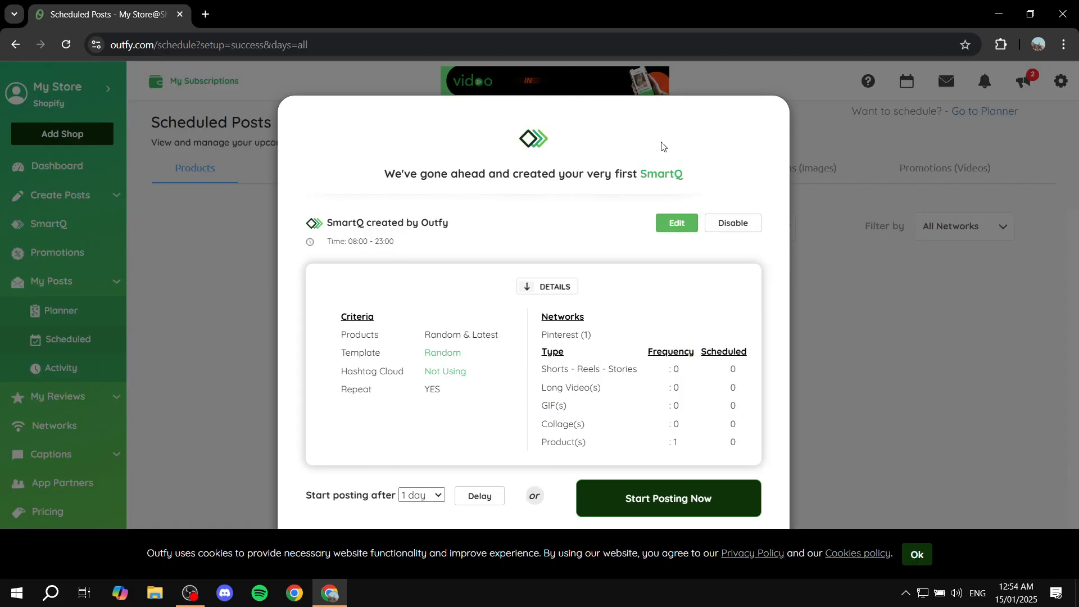
Step: Review the first SmartQ's details, including its connected network, post types, frequency and scheduled counts
drag(383, 177, 739, 176)
click(740, 176)
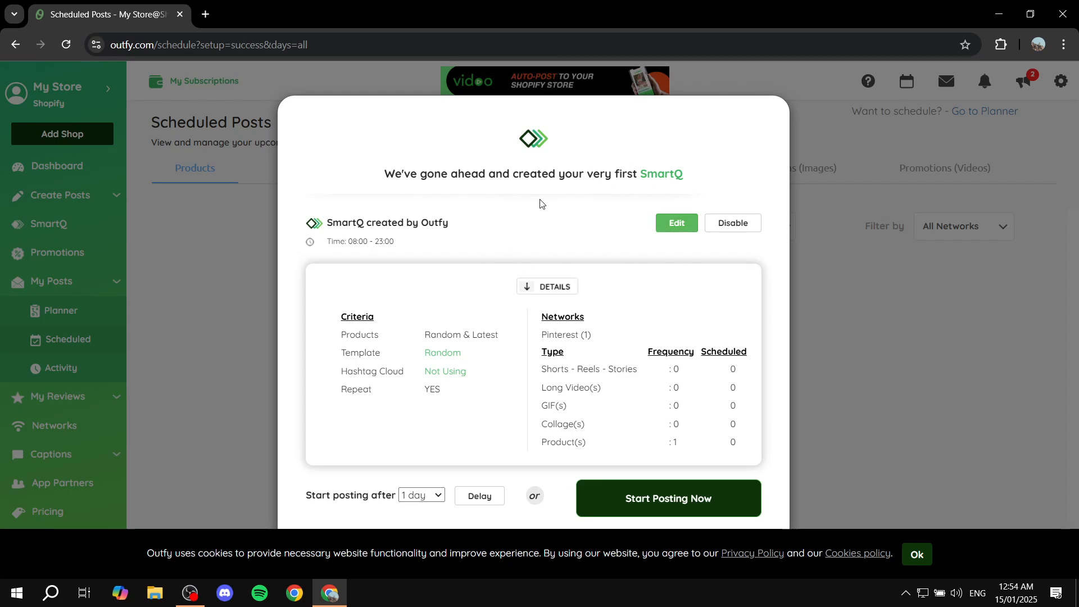
mouse_move(547, 335)
mouse_down()
mouse_move(621, 332)
mouse_move(541, 335)
mouse_up()
click(623, 333)
click(543, 335)
drag(534, 448, 576, 421)
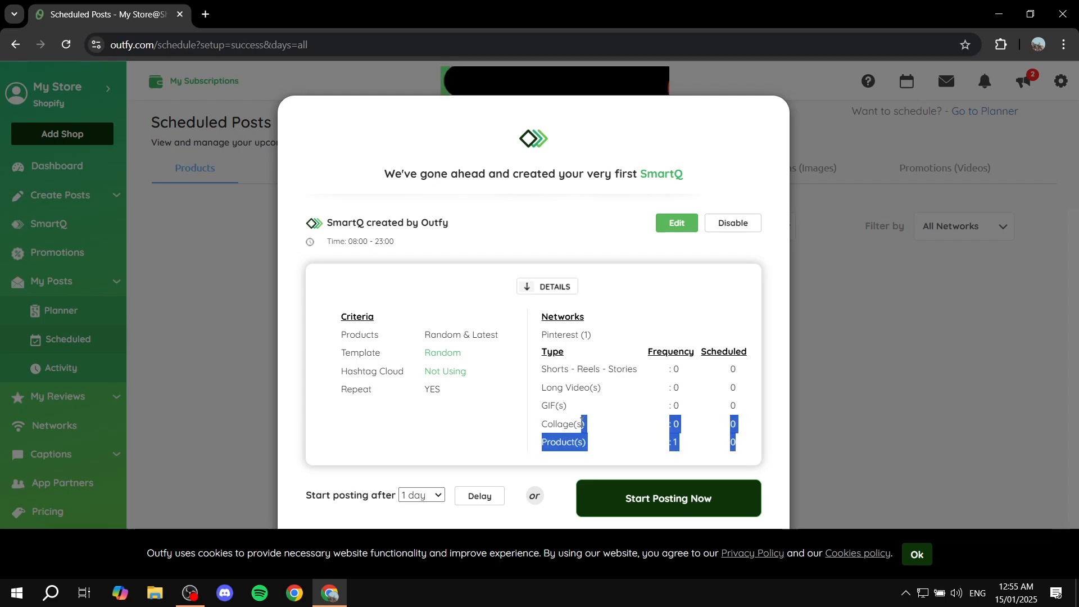
click(547, 425)
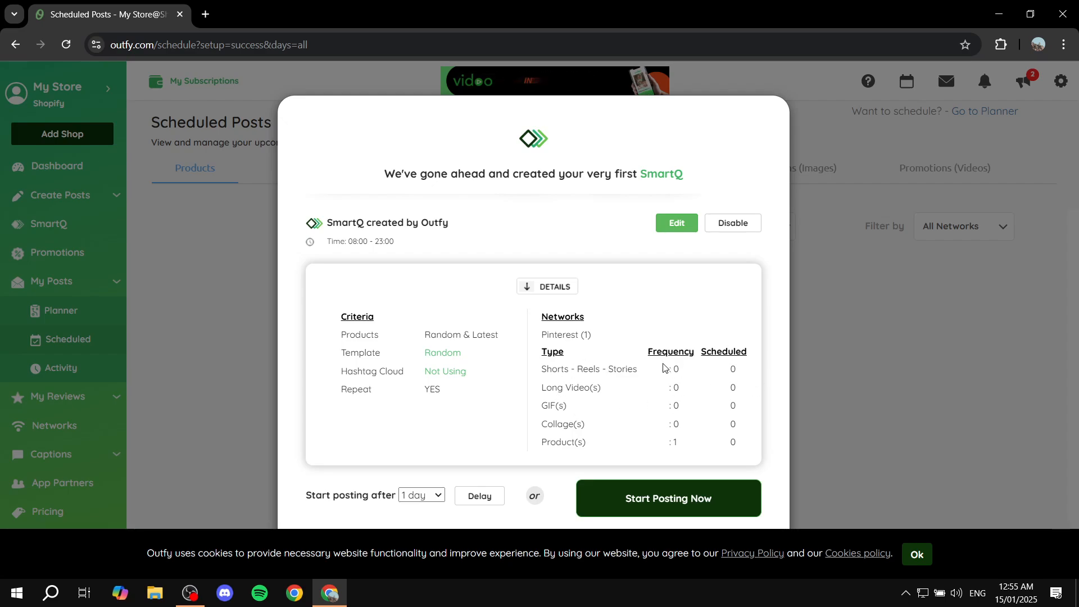
drag(664, 366, 749, 367)
click(751, 371)
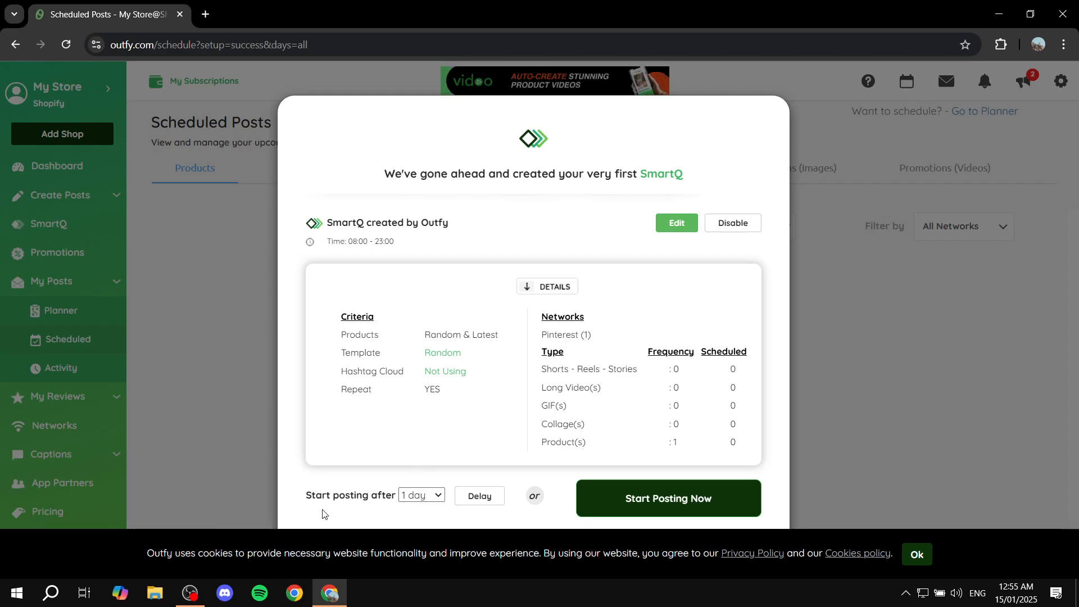
Step: Delay the start of SmartQ posting by 1 day and dismiss the product import notice
drag(322, 513, 399, 512)
click(405, 512)
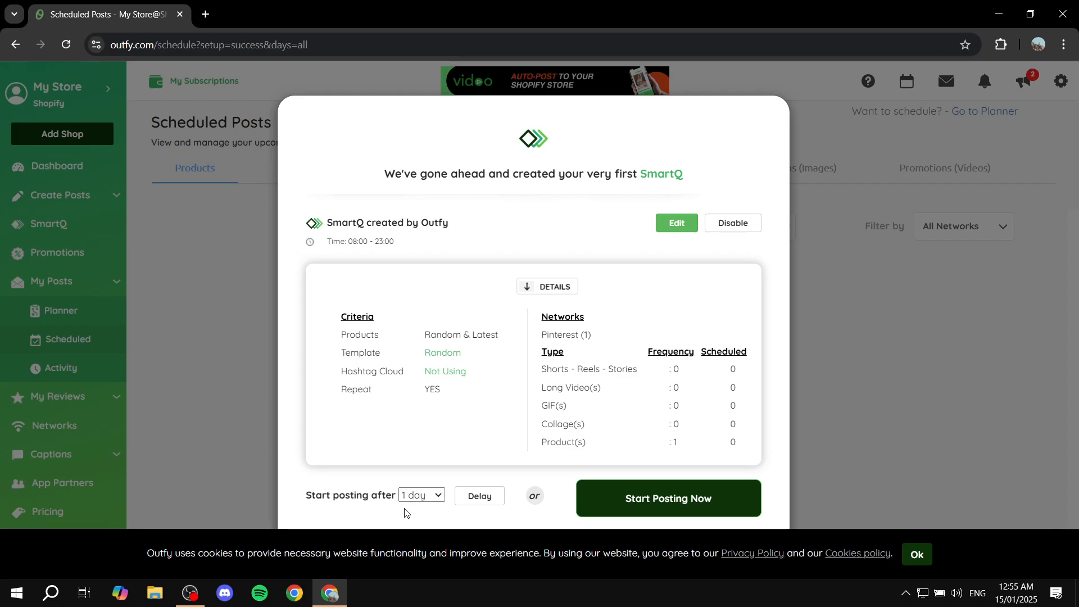
click(413, 495)
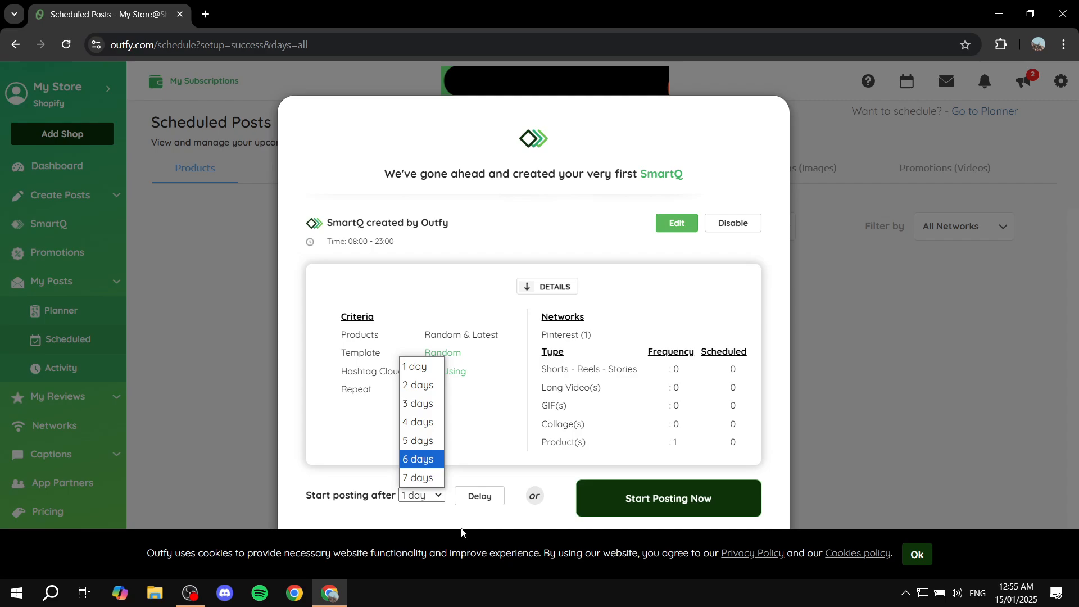
click(478, 497)
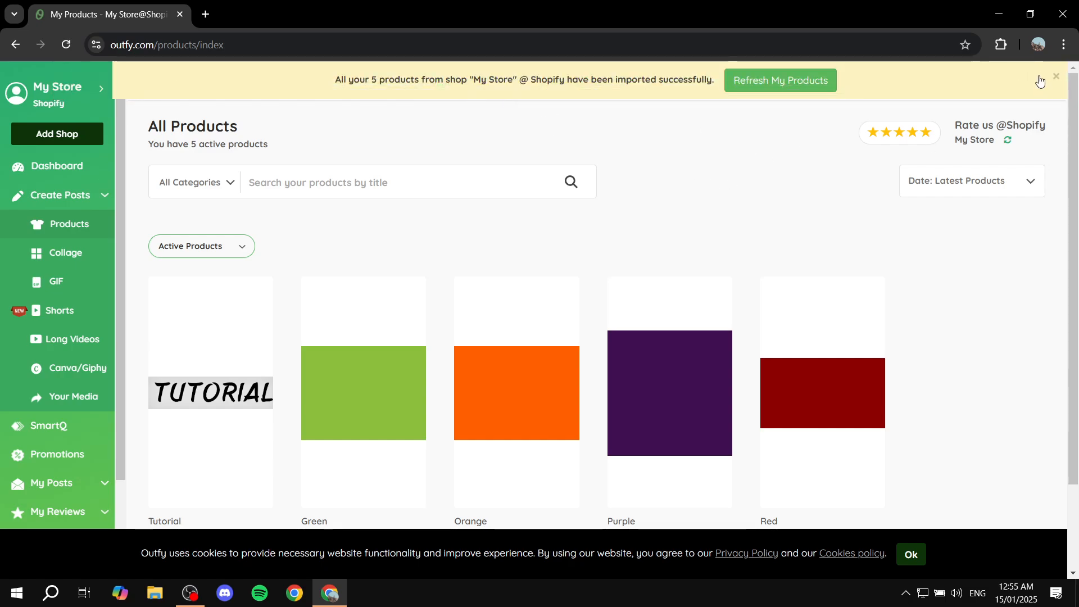
click(1056, 79)
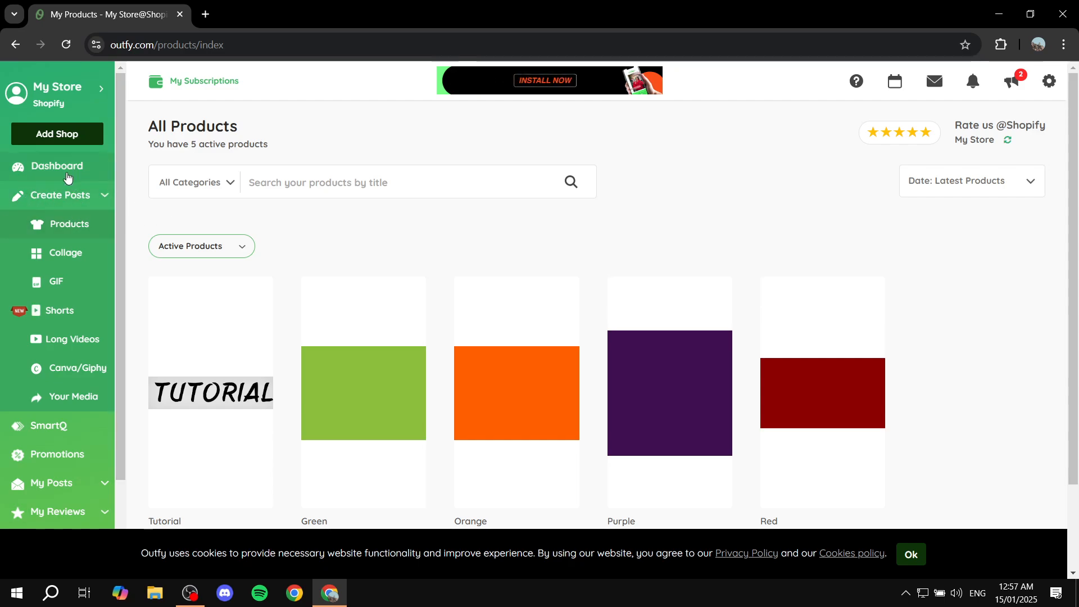
Step: Open the dashboard and look over its news, automation and upcoming posts sections
click(30, 174)
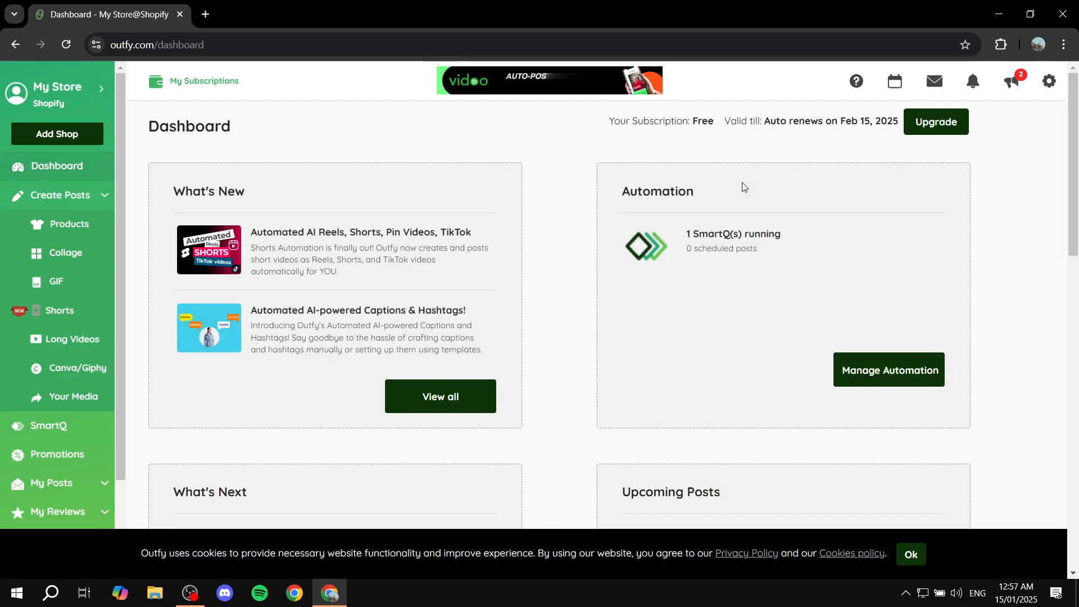
scroll(742, 188, down, 7)
scroll(394, 236, up, 7)
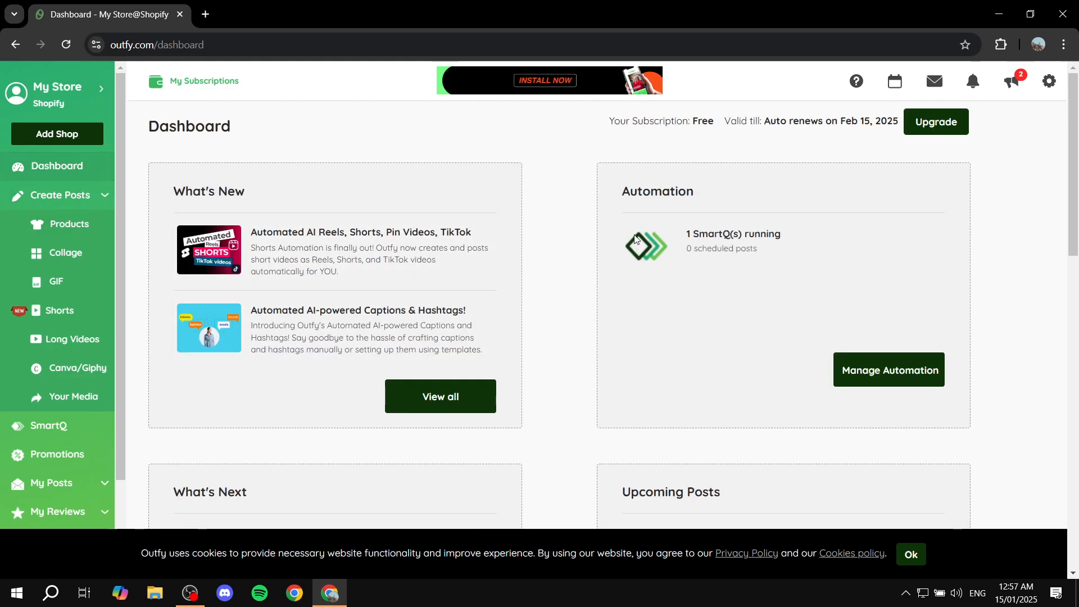
scroll(795, 356, down, 12)
scroll(632, 308, up, 3)
scroll(632, 308, up, 7)
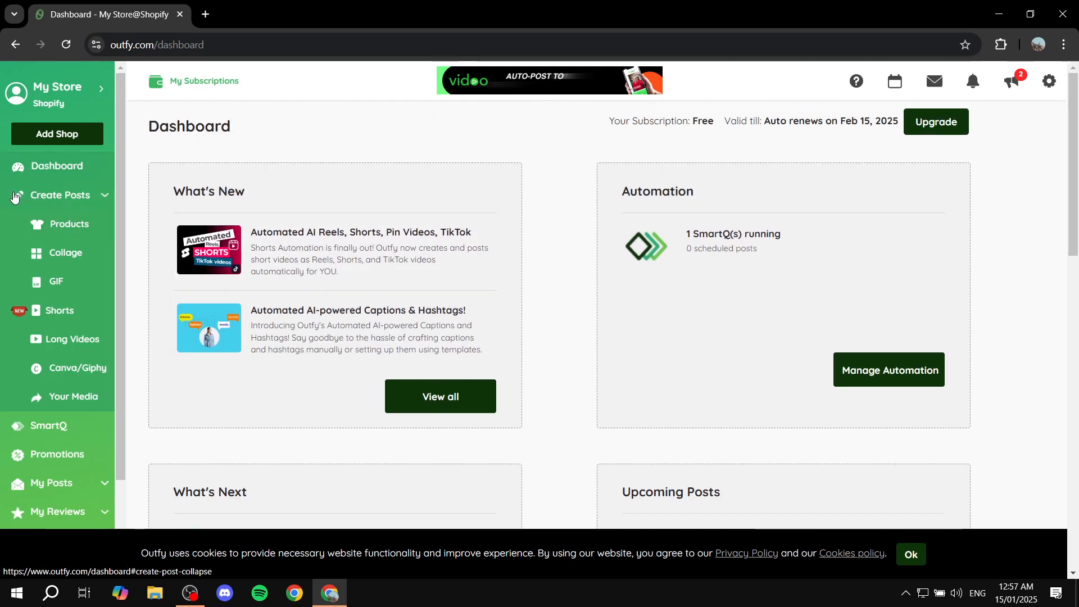
Step: Browse the imported products available for creating posts, and view the Shorts creation page
click(56, 197)
click(86, 195)
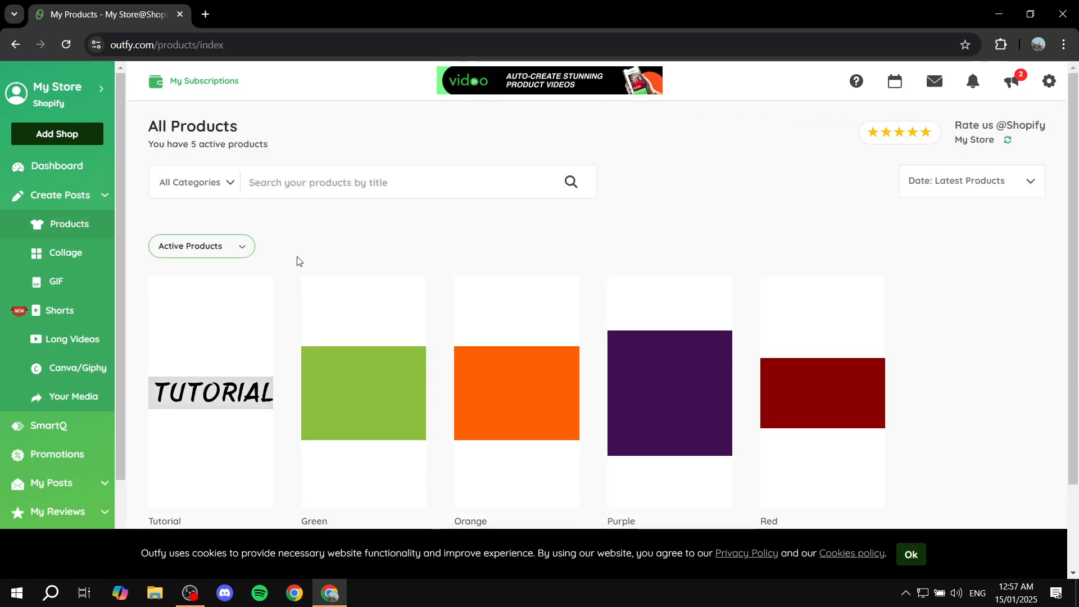
click(232, 393)
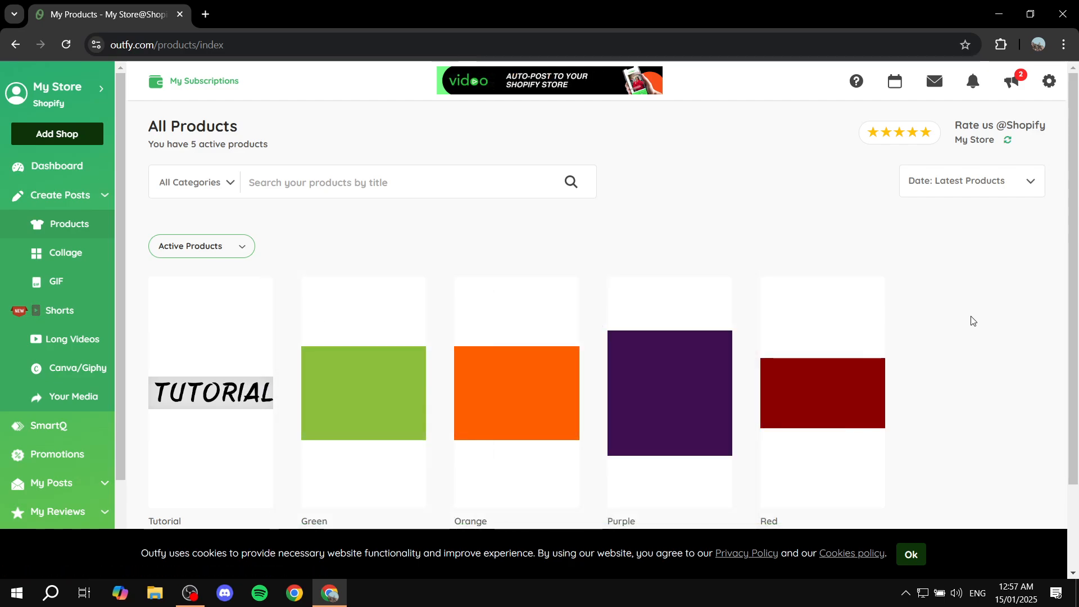
scroll(974, 321, down, 2)
mouse_move(235, 309)
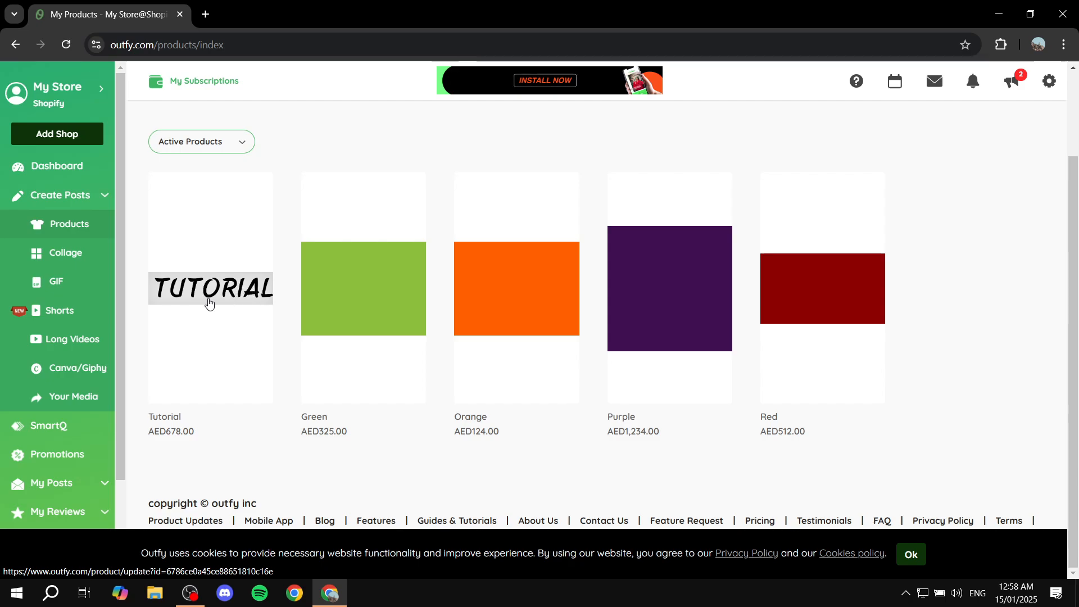
mouse_move(201, 241)
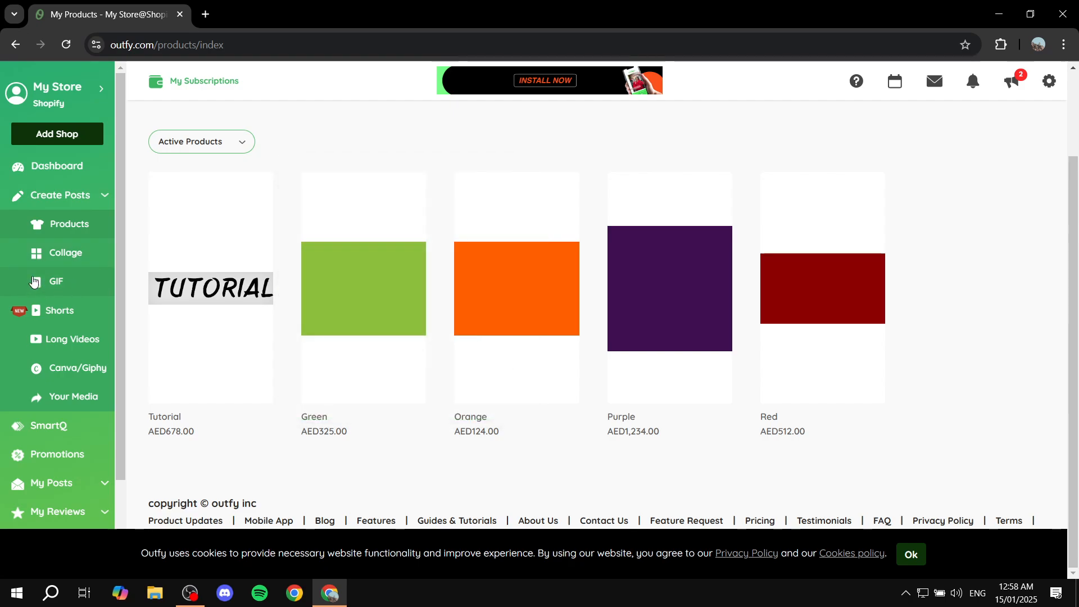
click(78, 308)
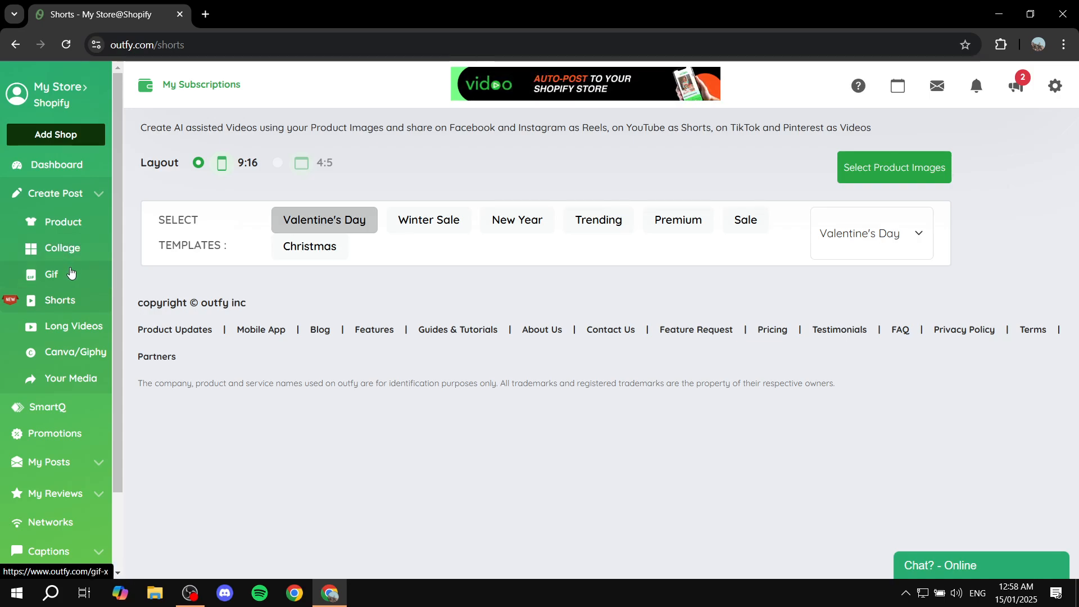
Step: Return to the product list and start a quick post for the Tutorial product
click(56, 223)
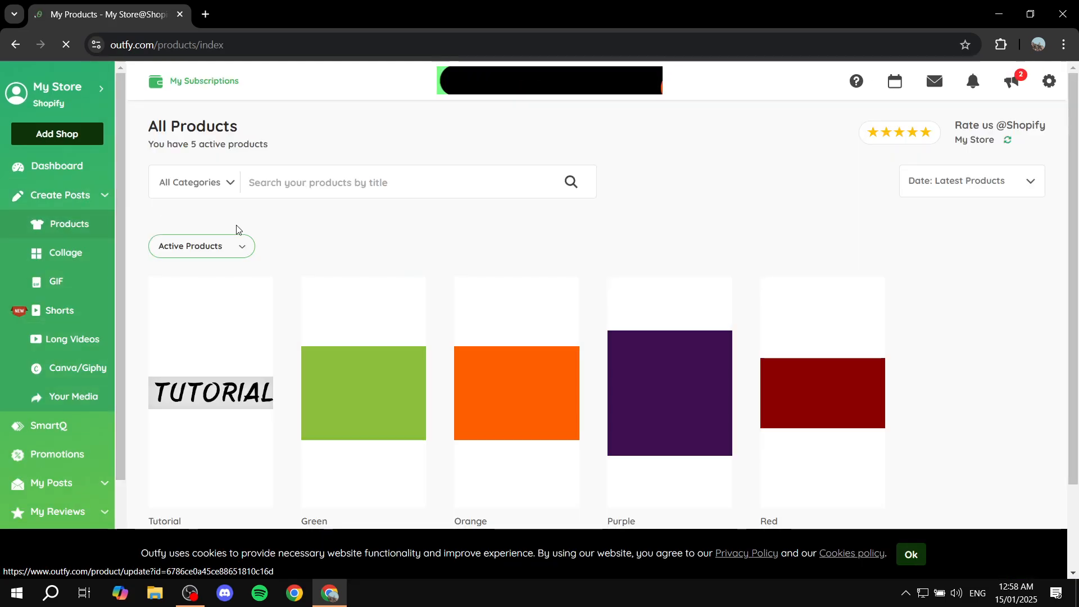
mouse_move(169, 343)
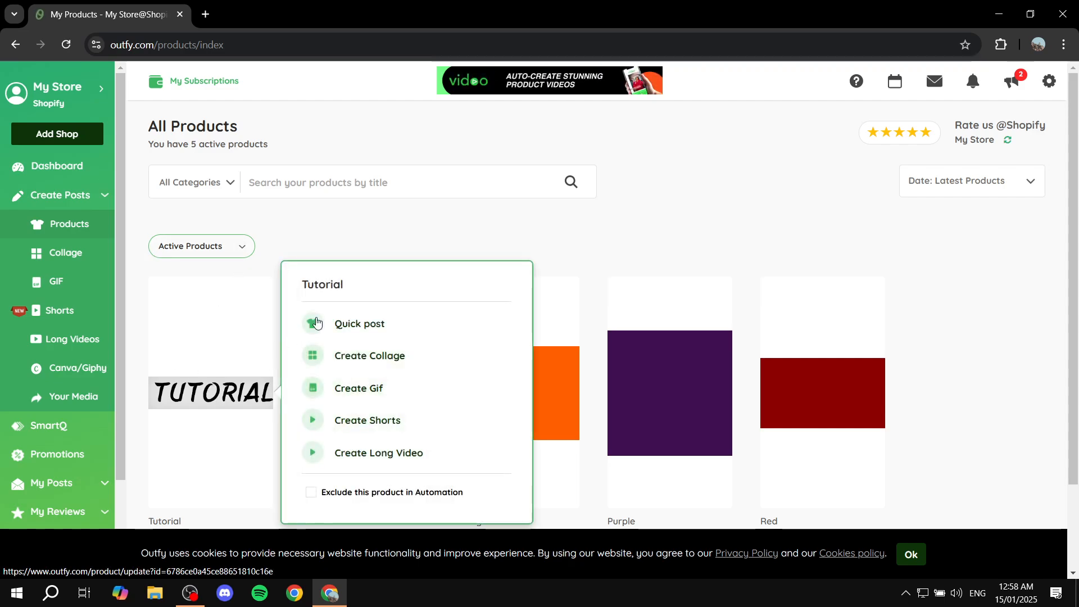
click(364, 323)
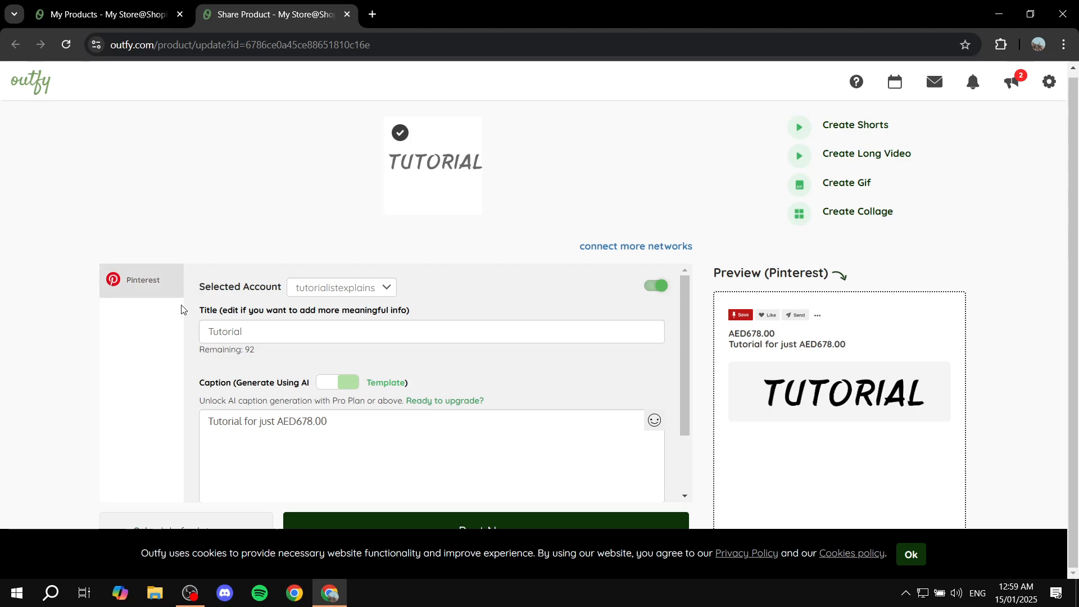
Step: Review the title, caption and board settings of the Tutorial product's Pinterest post
click(305, 325)
scroll(465, 294, down, 2)
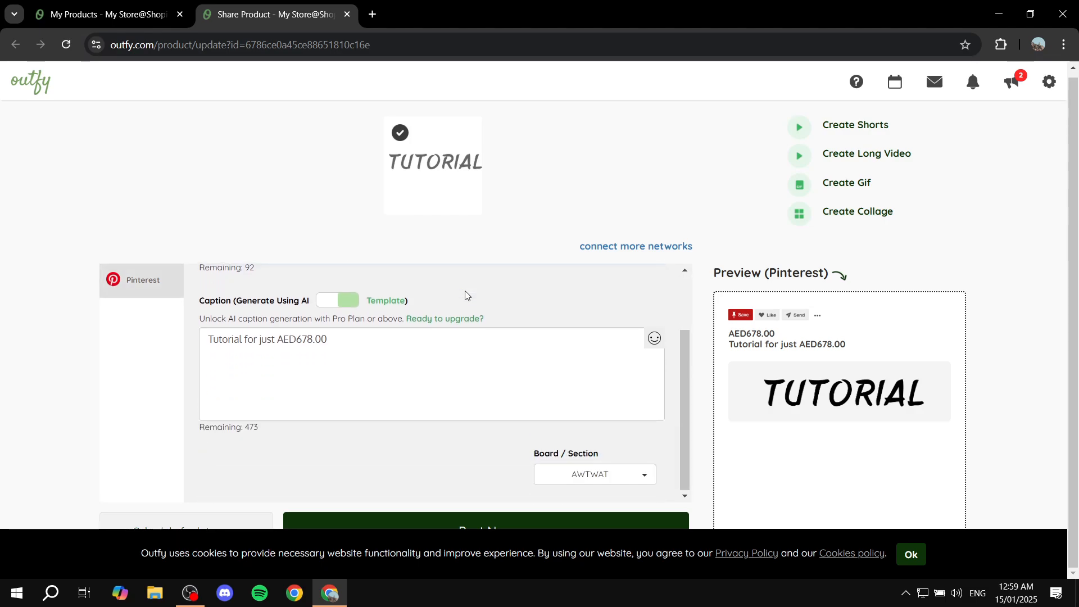
scroll(452, 292, up, 2)
key(ctrl+a)
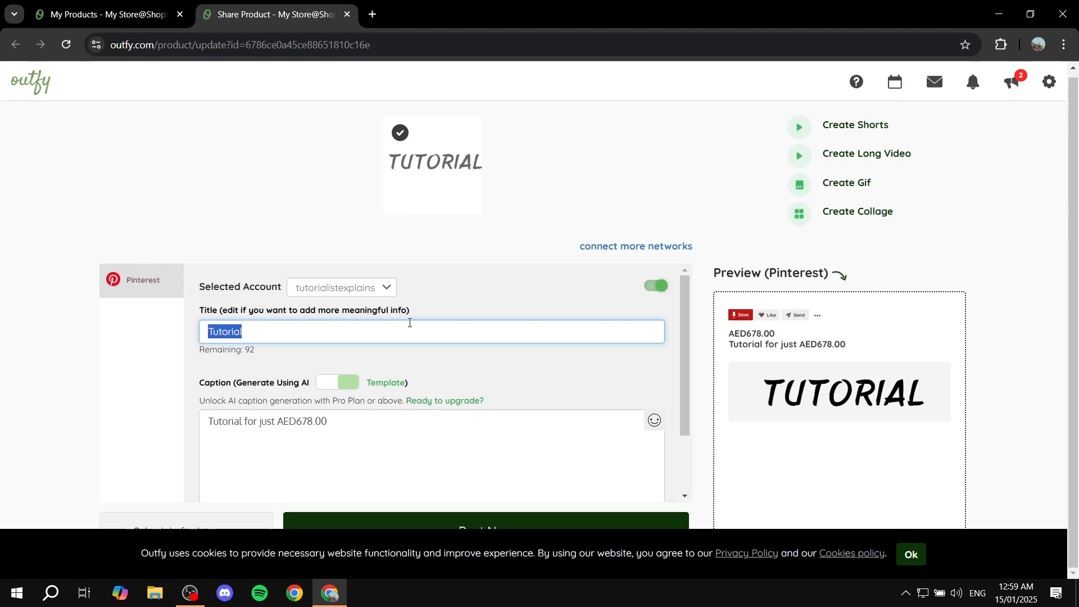
click(151, 454)
scroll(226, 357, down, 2)
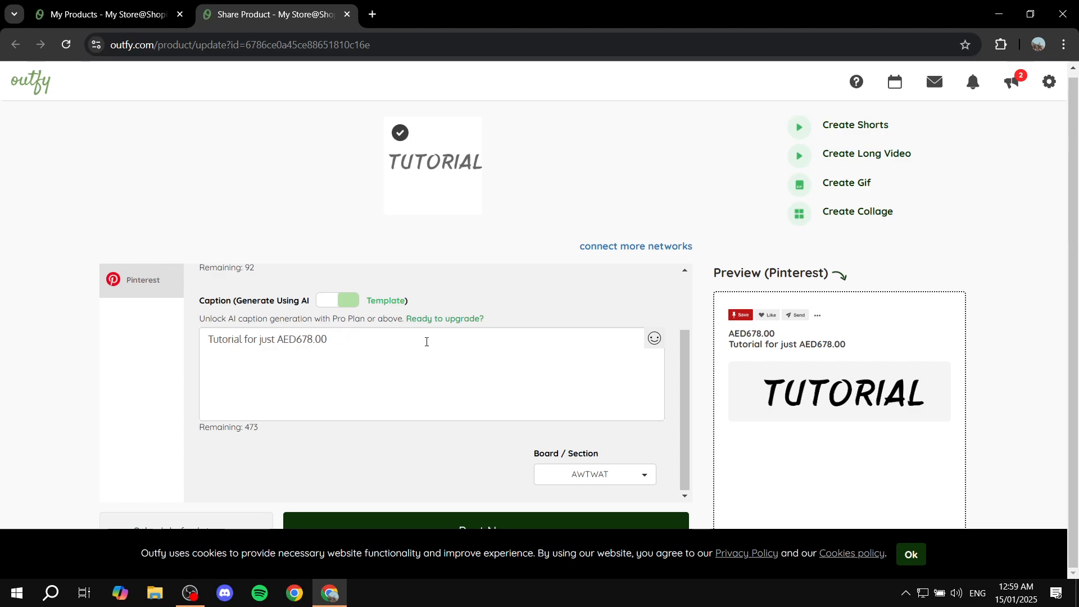
Step: Go back over the Tutorial pin's title and caption text and its Board / Section selection
scroll(286, 338, up, 2)
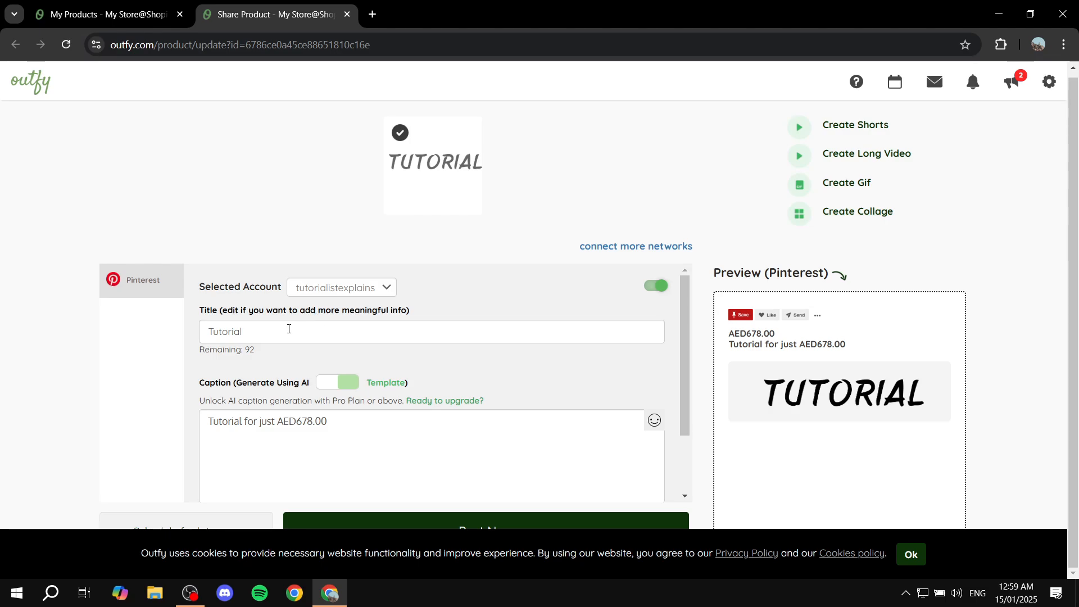
drag(291, 331, 156, 339)
click(184, 339)
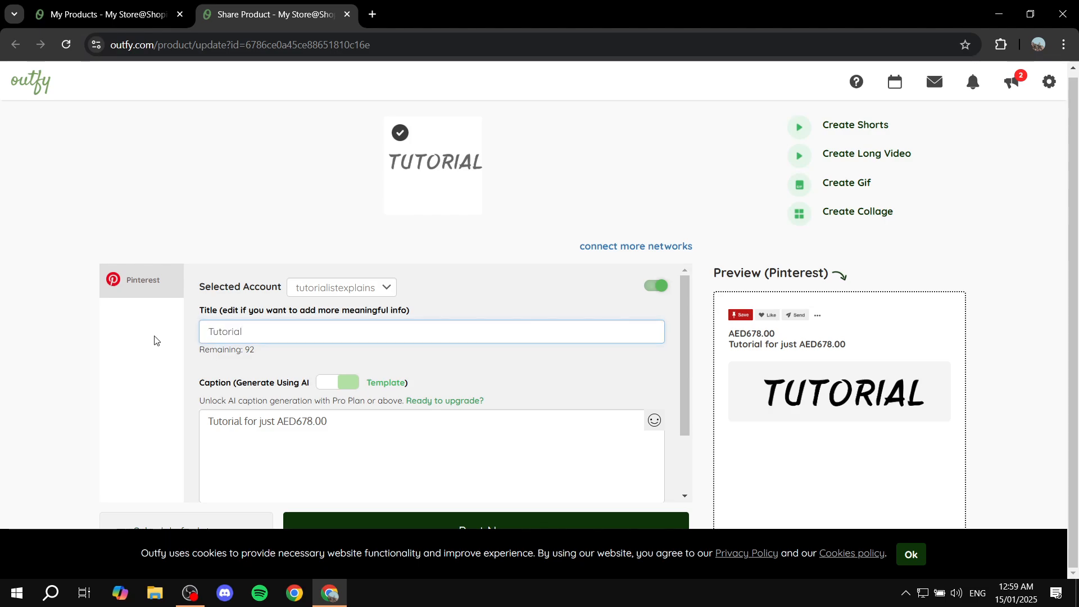
scroll(361, 339, down, 2)
drag(361, 340, 162, 345)
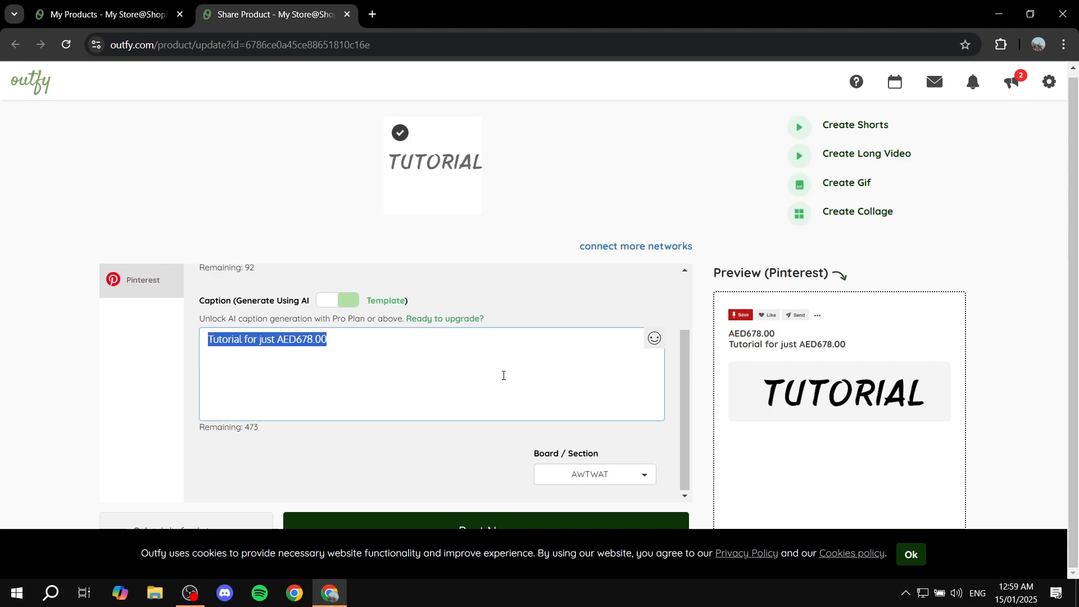
click(143, 369)
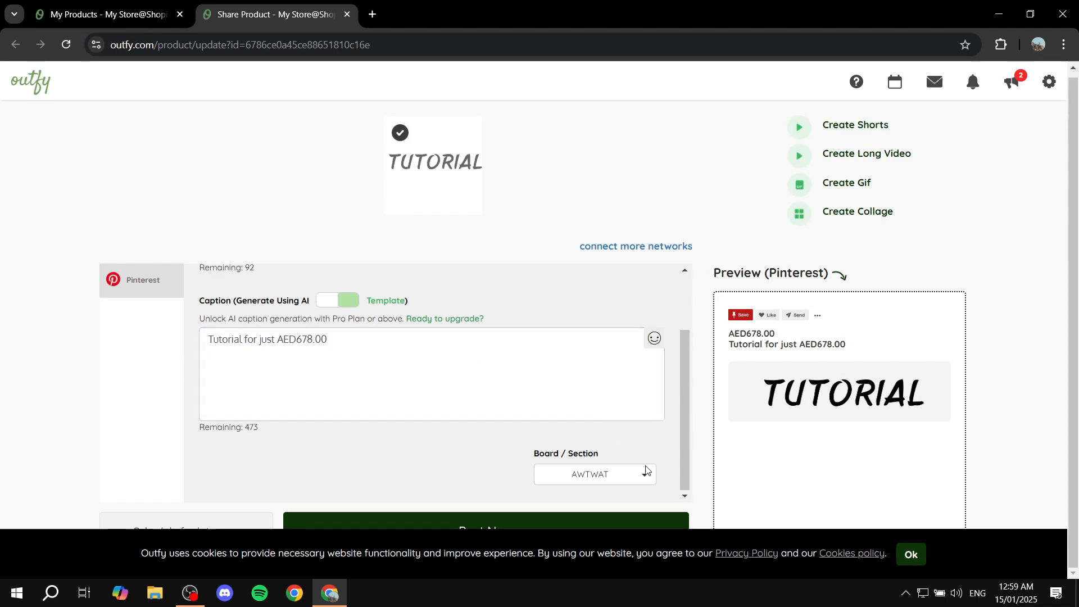
triple_click(604, 447)
click(615, 447)
click(912, 556)
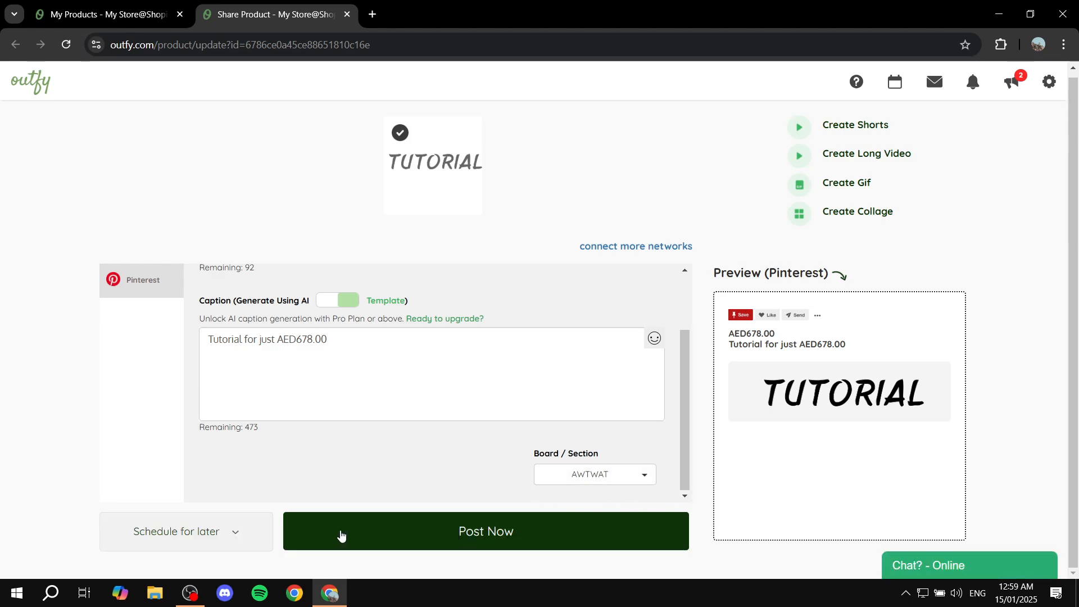
click(220, 531)
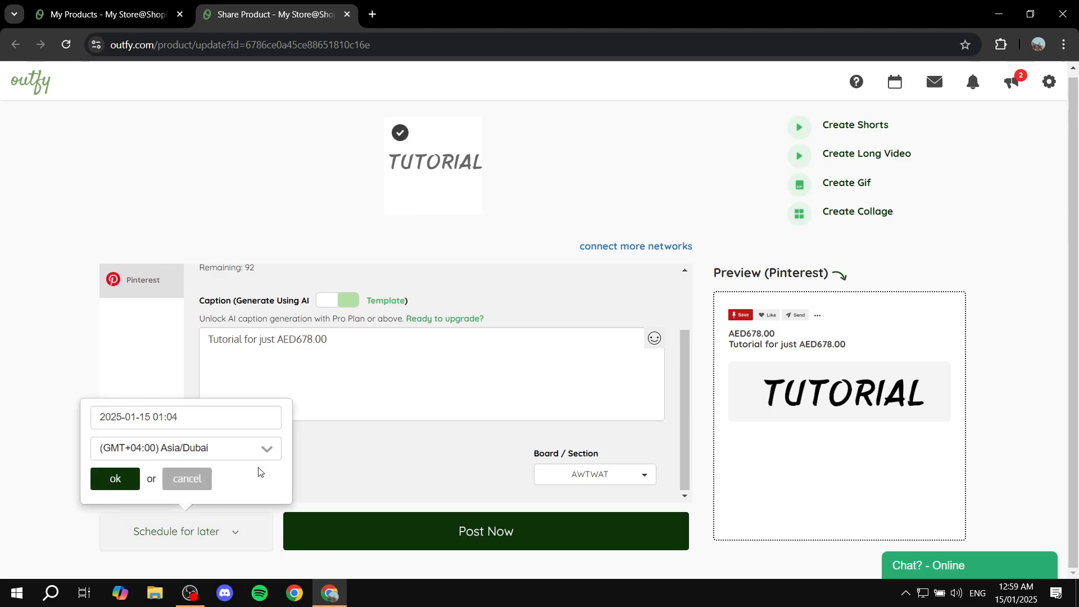
click(118, 478)
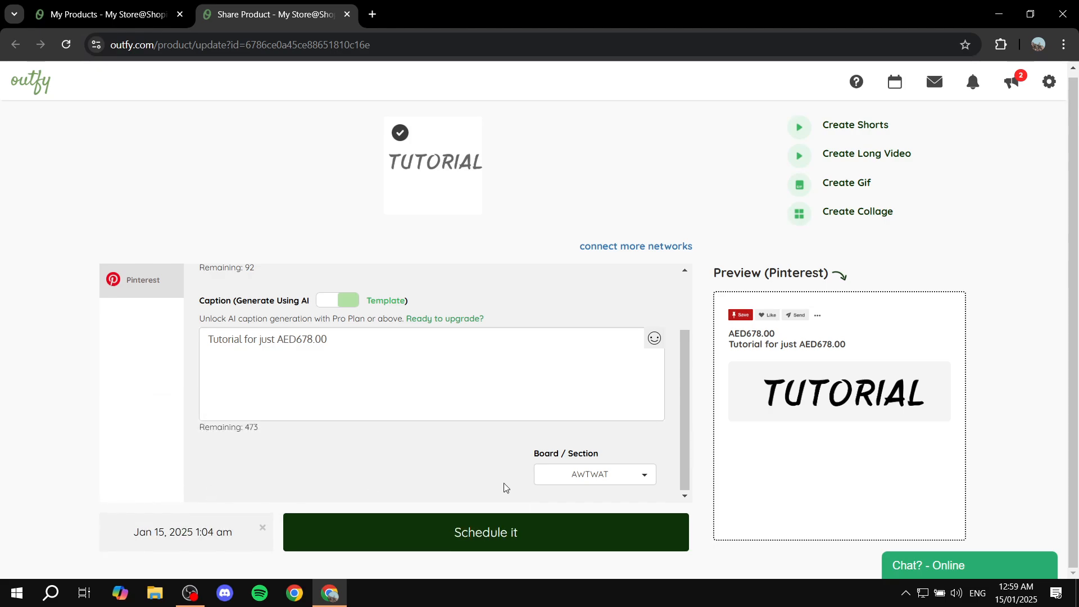
Step: Close the Tutorial product's post page without submitting it and return to the product list
scroll(504, 483, up, 2)
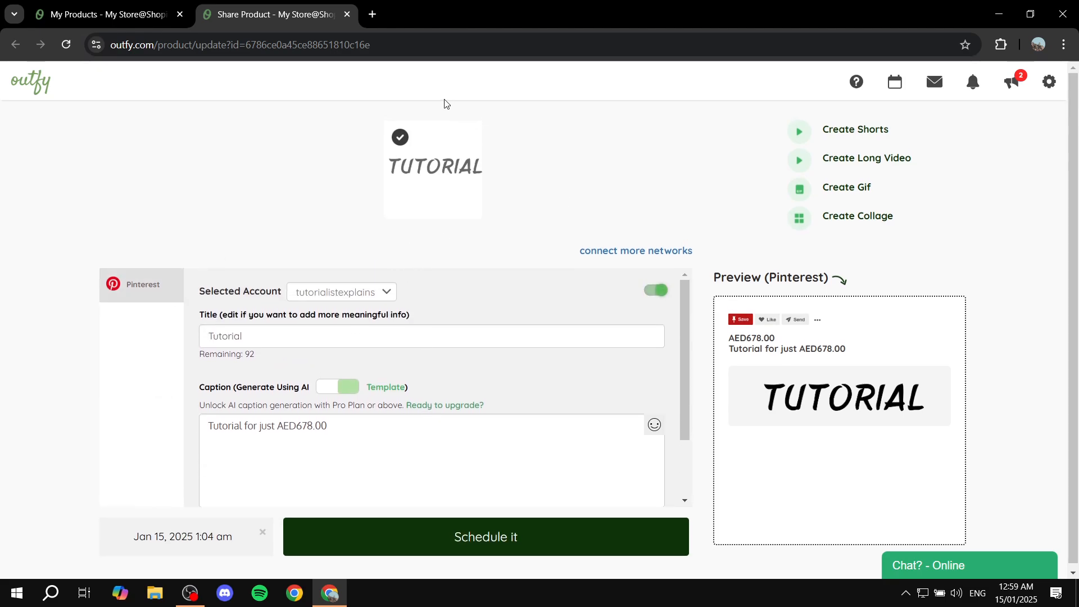
click(112, 14)
click(228, 4)
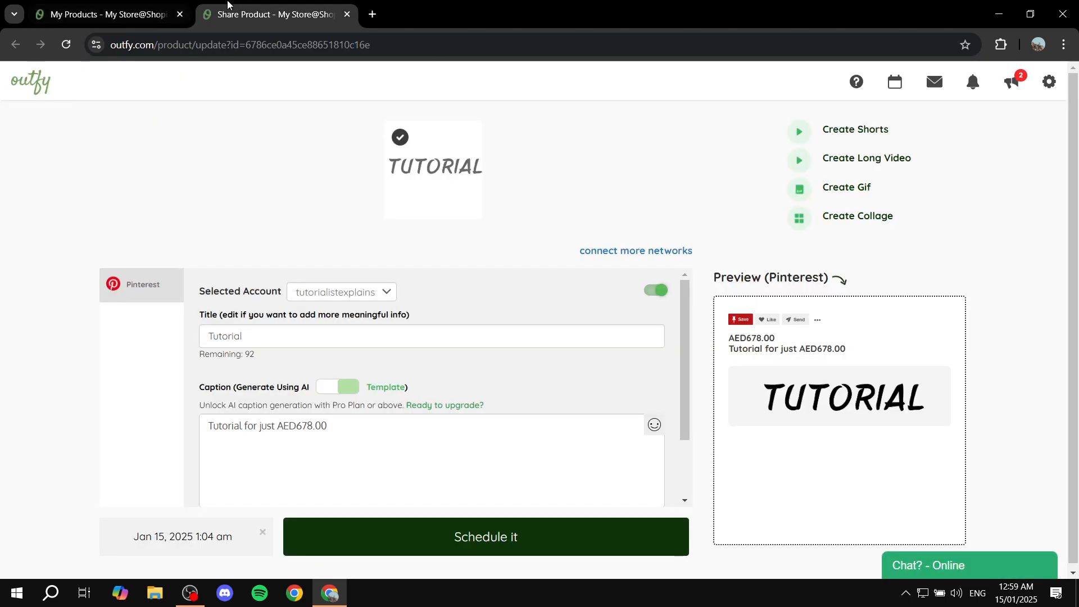
click(347, 14)
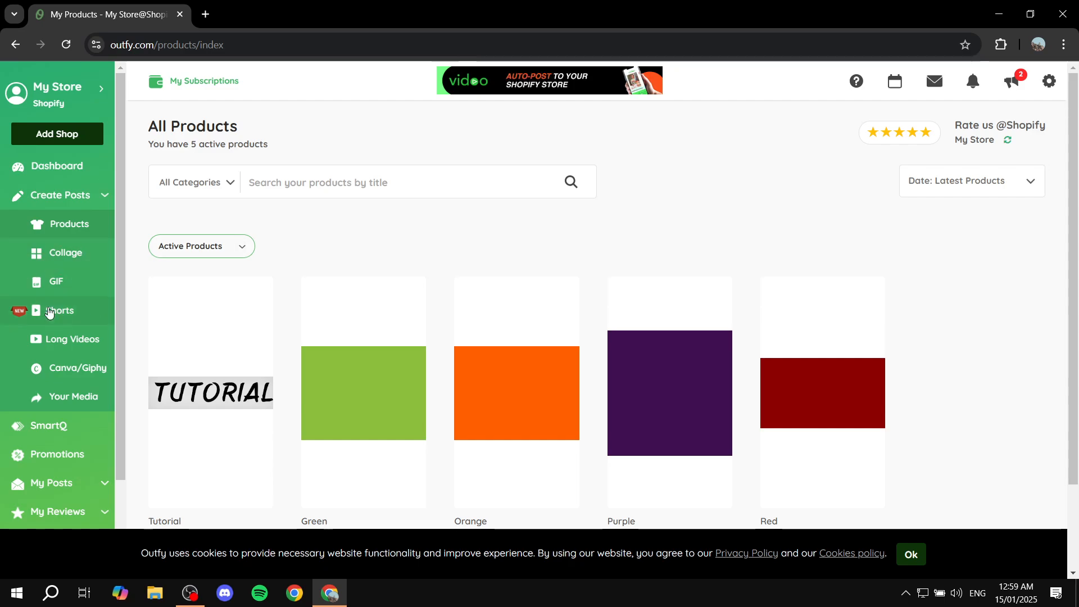
Step: Delete the existing "SmartQ created by Outfy" task and start creating a new SmartQ
click(86, 428)
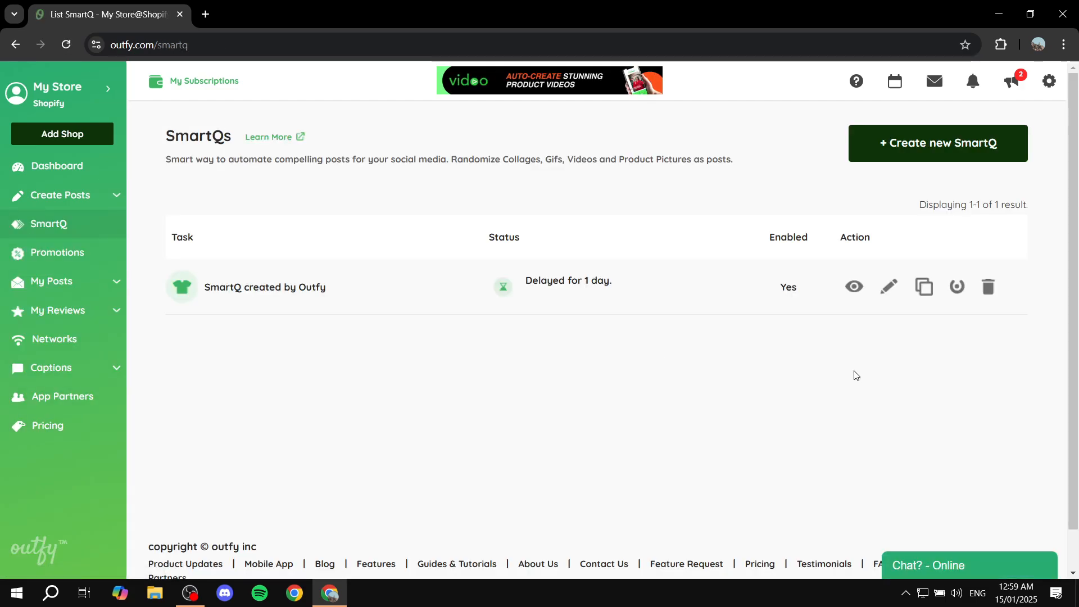
click(990, 293)
click(713, 231)
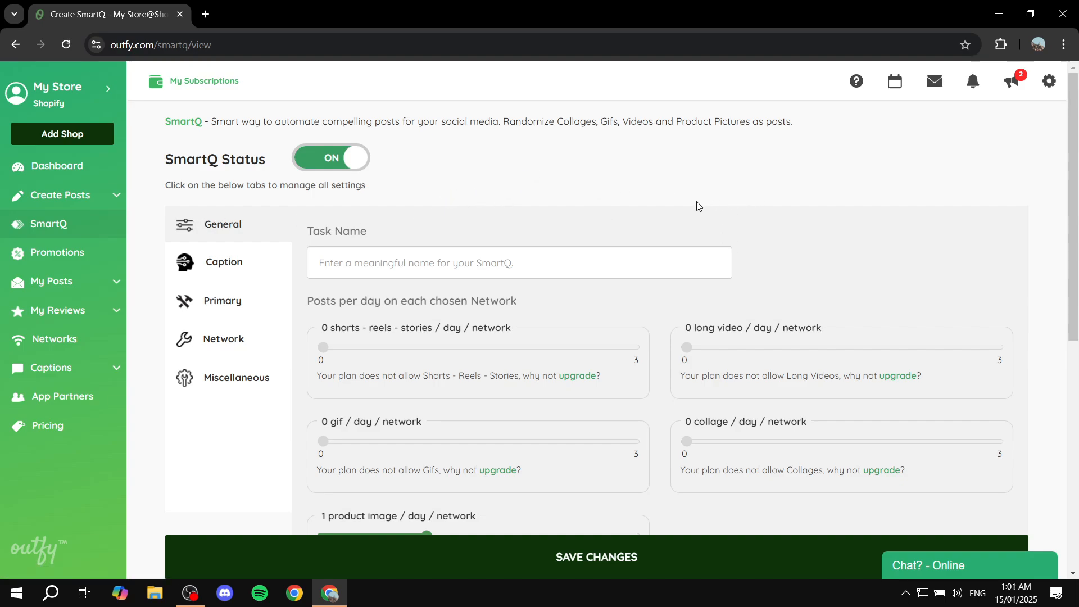
Step: Examine the new SmartQ's status, task name and posts-per-day limits in its General settings
drag(270, 160, 255, 161)
click(491, 182)
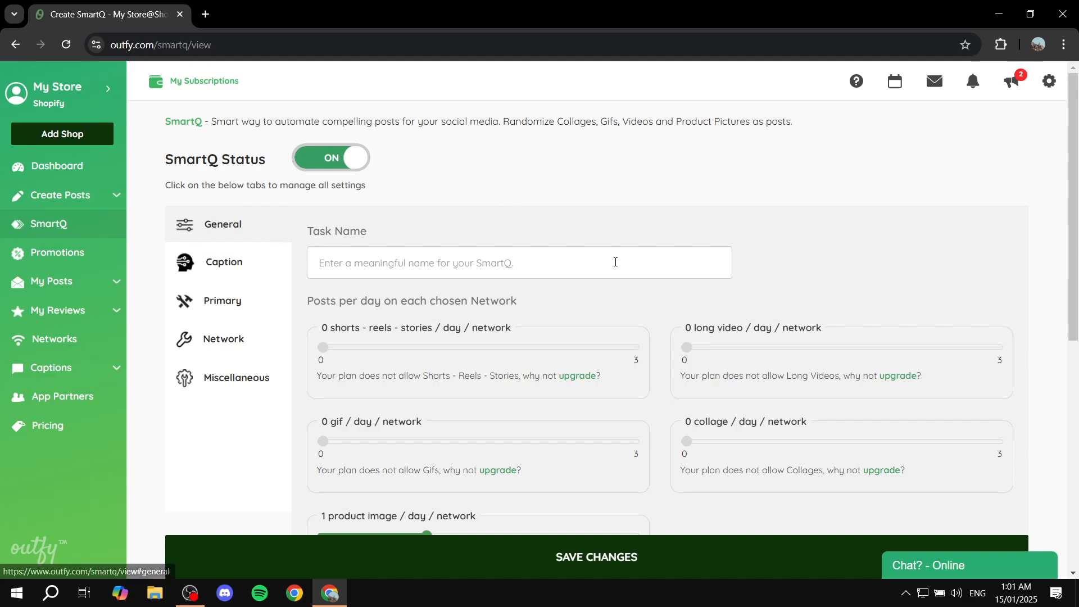
click(406, 252)
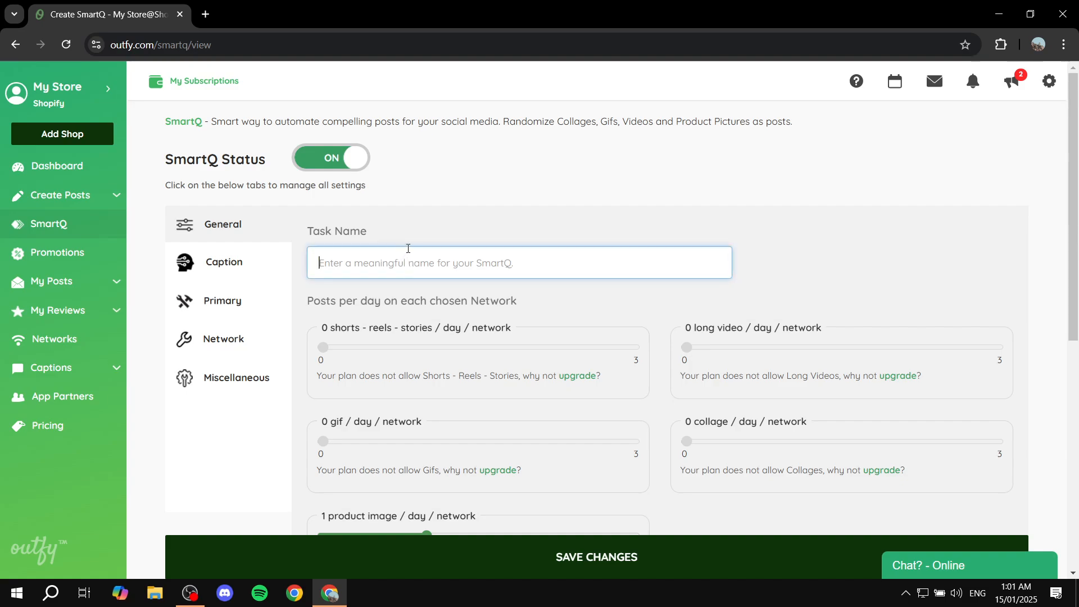
scroll(408, 248, down, 1)
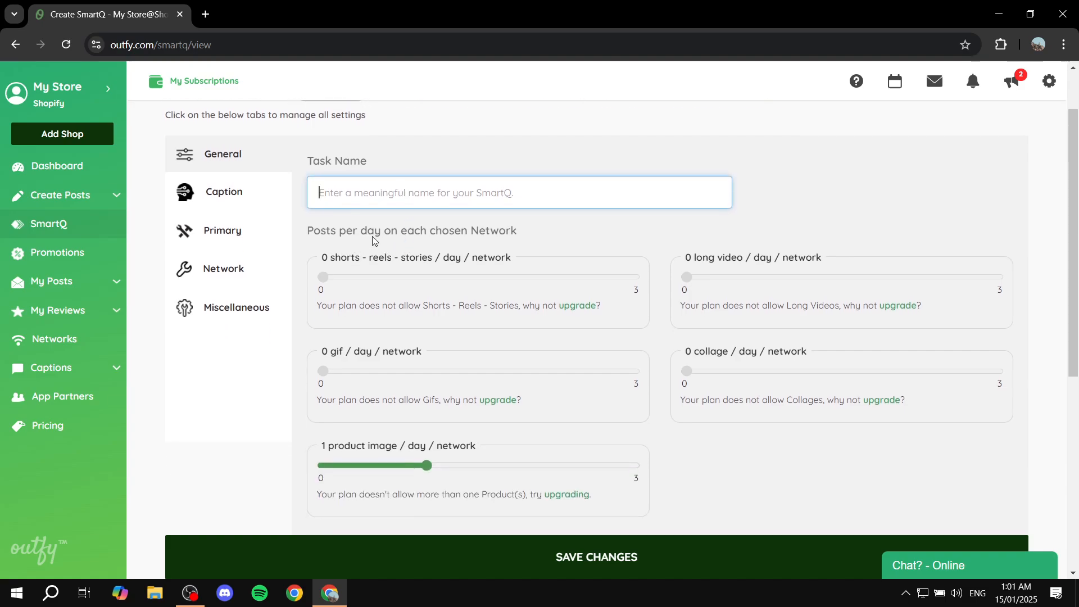
click(369, 277)
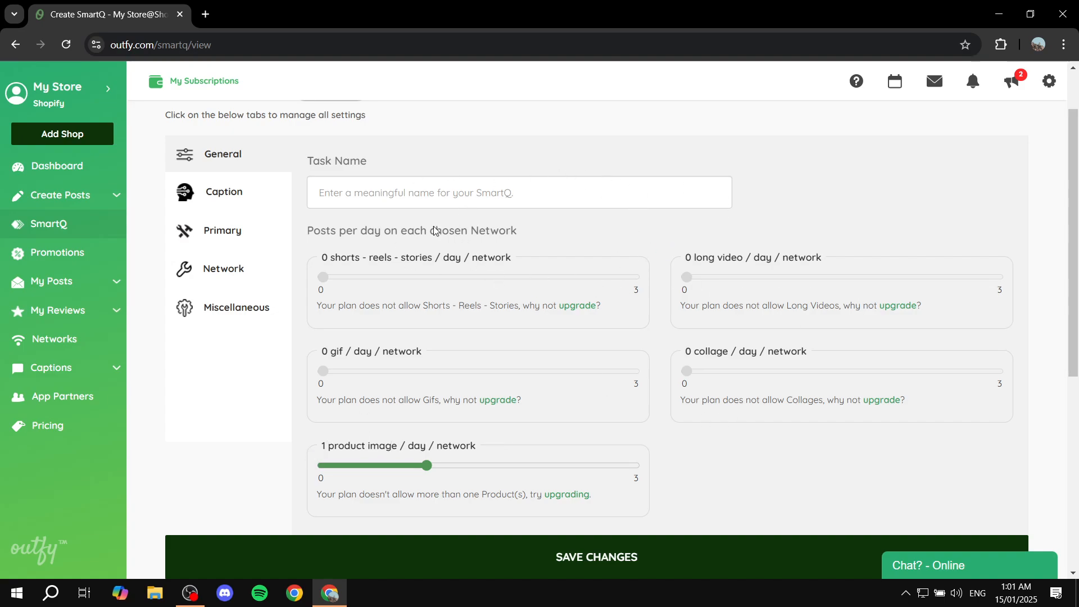
Step: Examine the SmartQ's Caption settings, covering the AI-generated caption options and the caption template choice
click(233, 195)
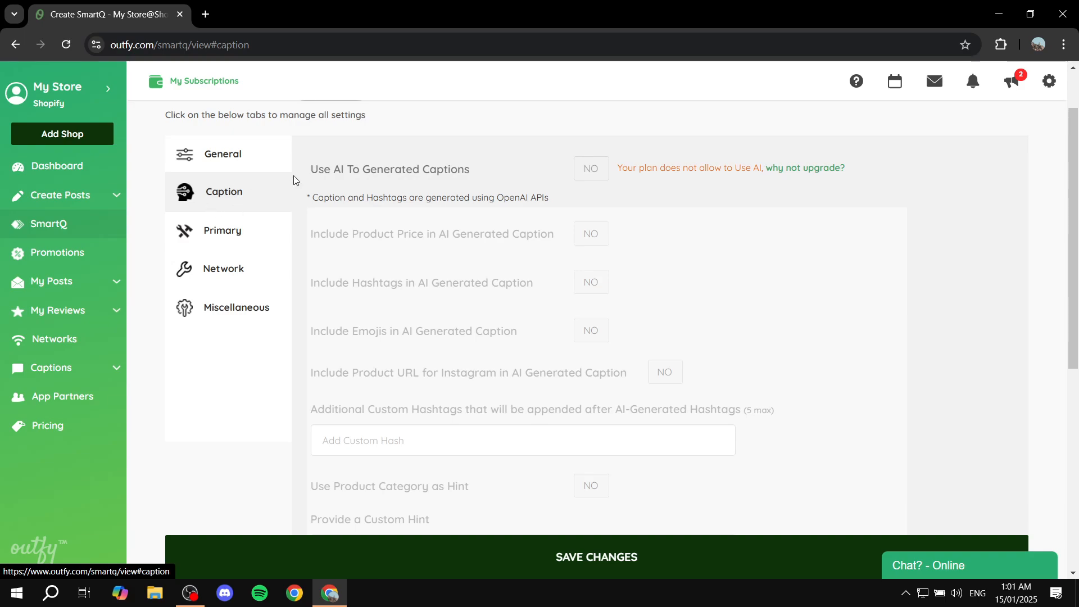
scroll(646, 214, down, 7)
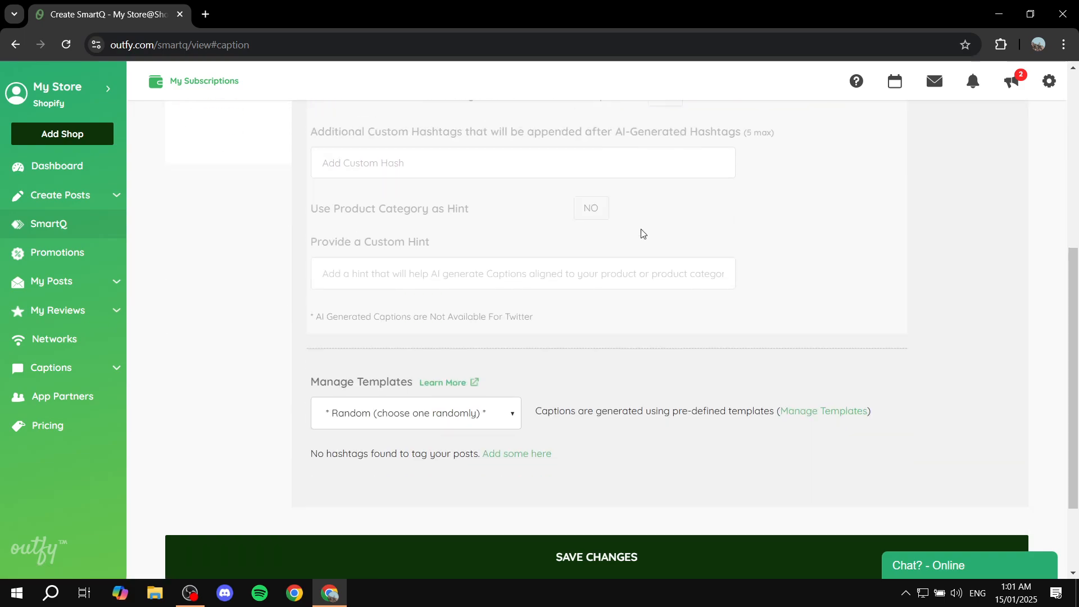
scroll(618, 272, up, 7)
scroll(573, 273, up, 2)
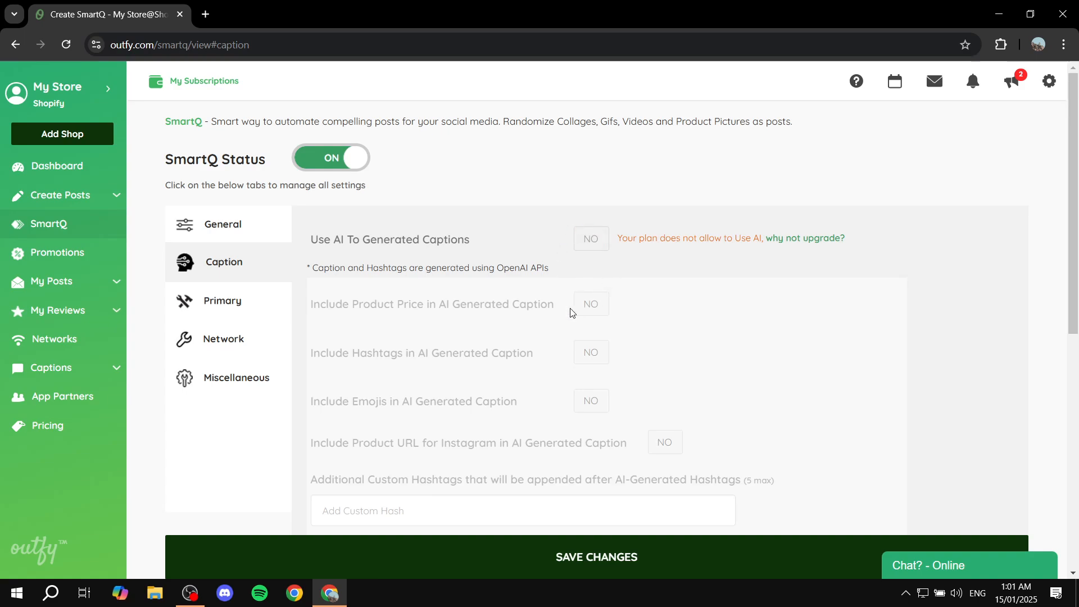
drag(308, 245, 489, 247)
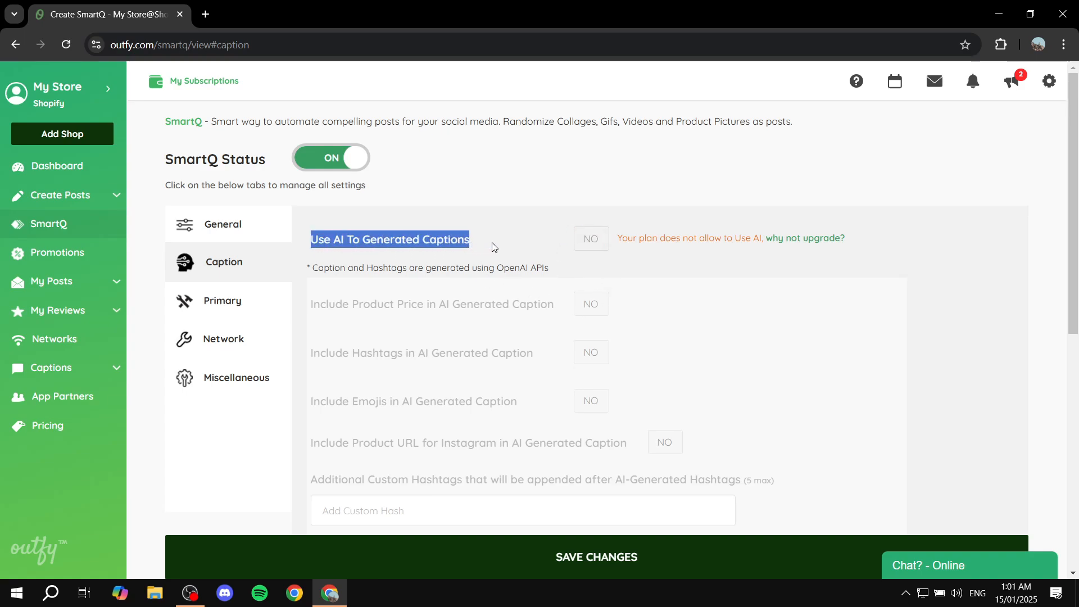
click(494, 245)
scroll(488, 259, down, 3)
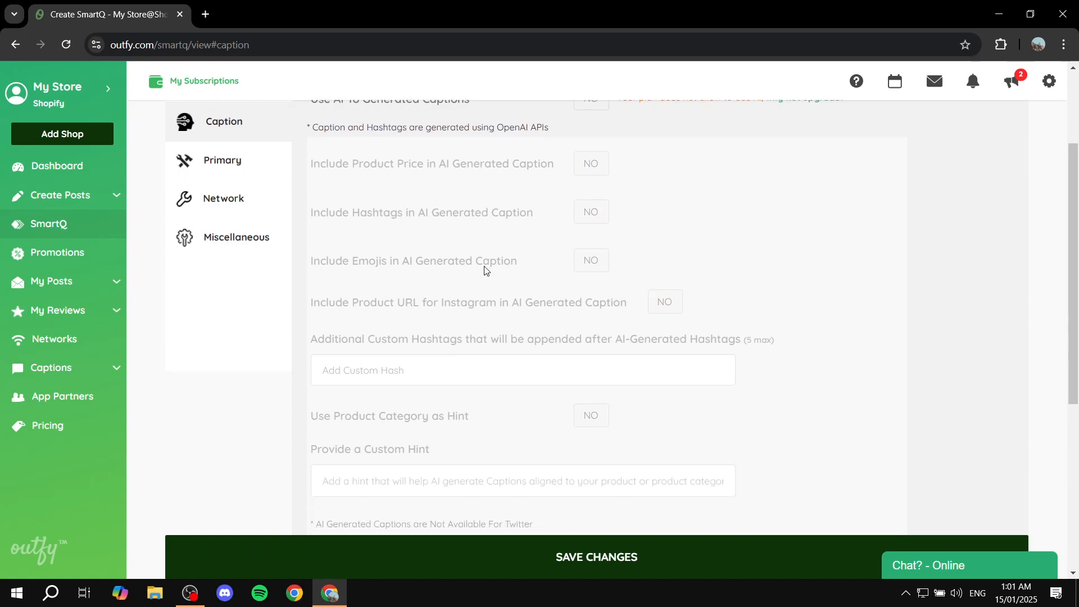
scroll(444, 351, down, 3)
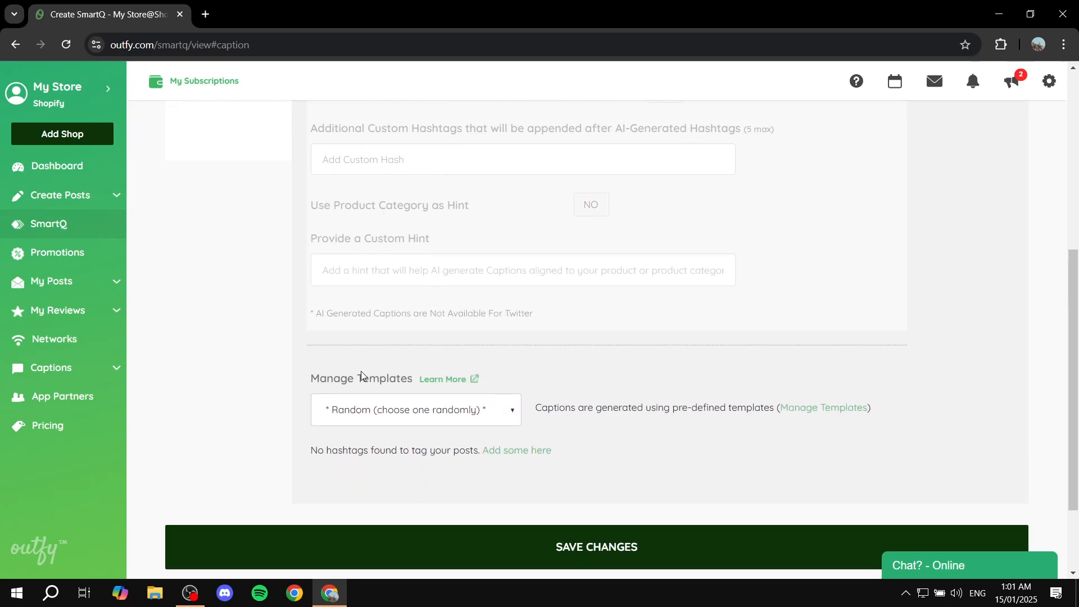
scroll(477, 337, up, 3)
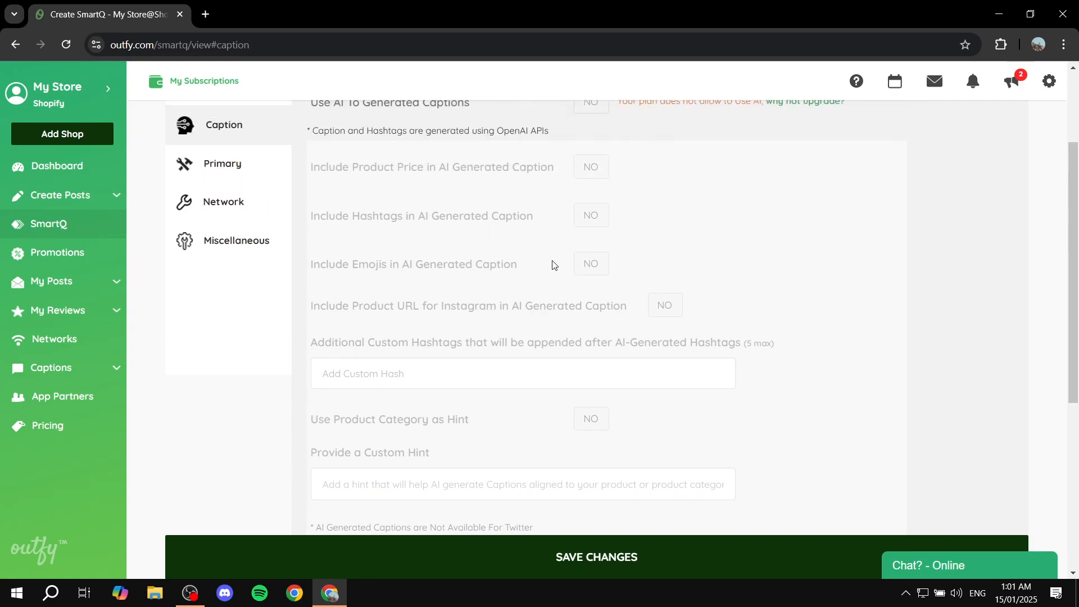
scroll(554, 265, up, 2)
scroll(444, 320, down, 5)
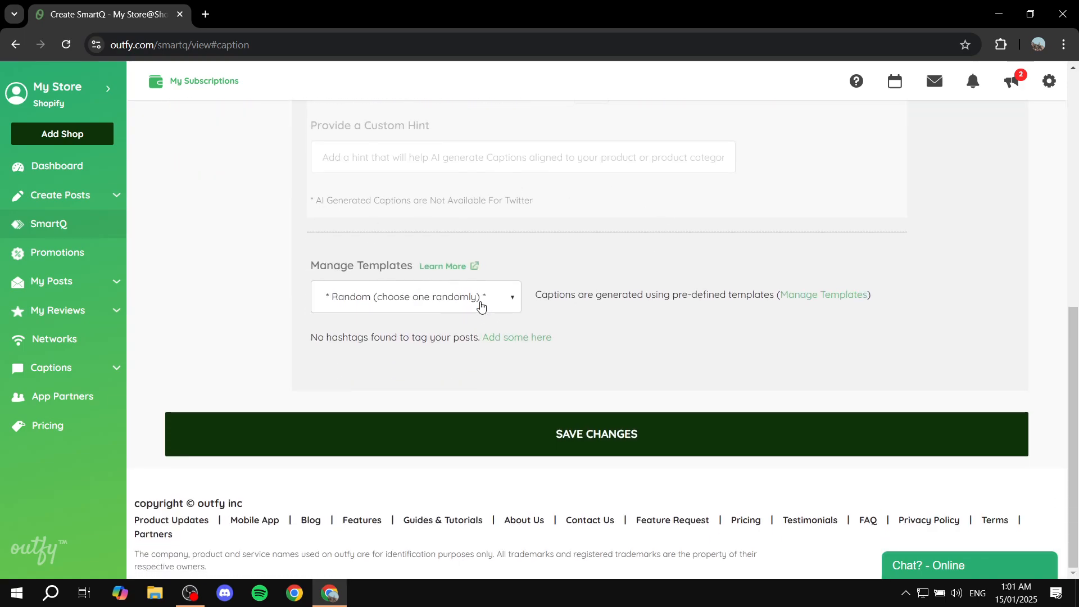
scroll(465, 318, up, 5)
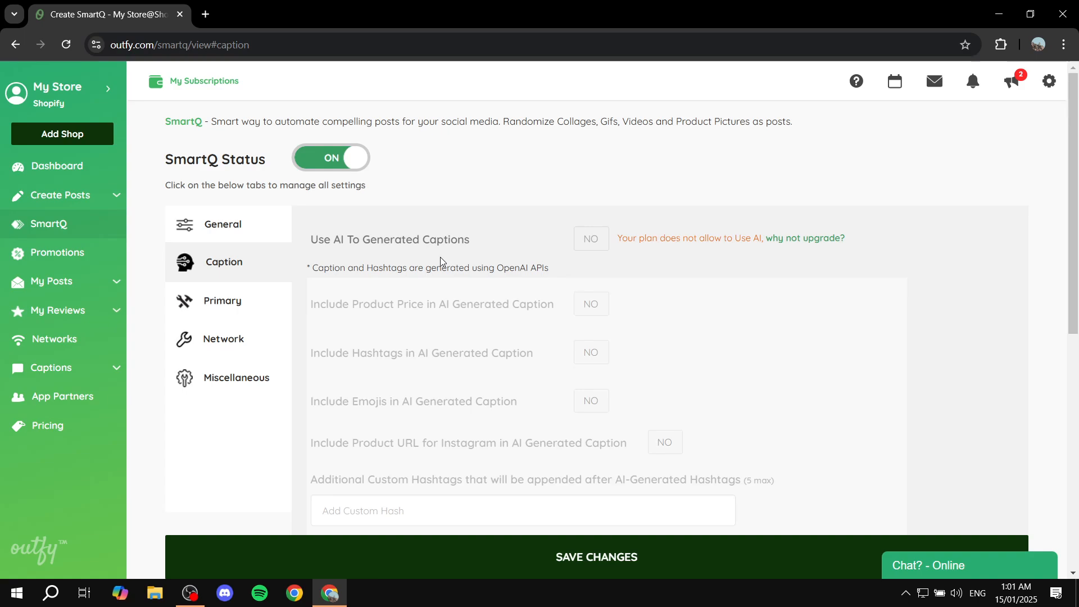
Step: View the product categories available for the SmartQ in its Primary settings, leaving all of them selected
click(220, 299)
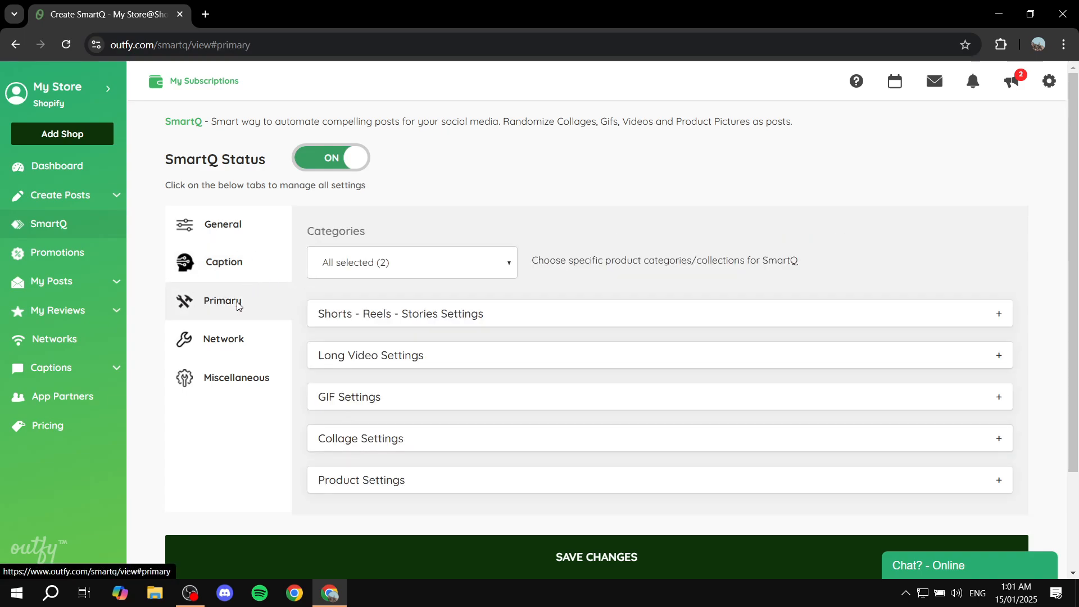
click(489, 270)
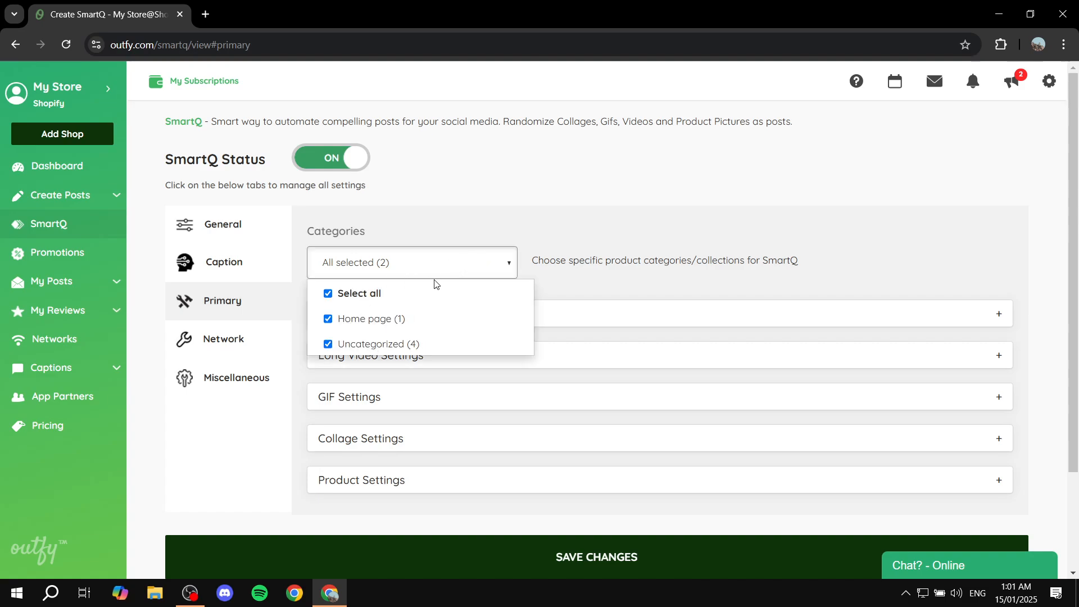
click(345, 272)
click(462, 266)
click(464, 262)
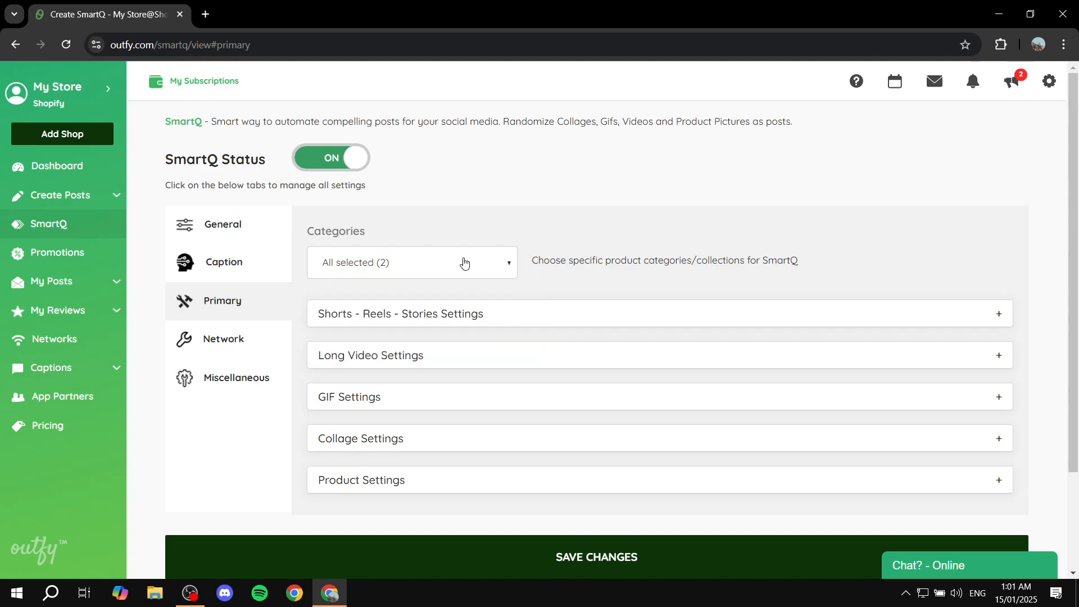
Step: Expand the Product Settings to check the Rotate Images option, and collapse the section again
scroll(450, 281, down, 1)
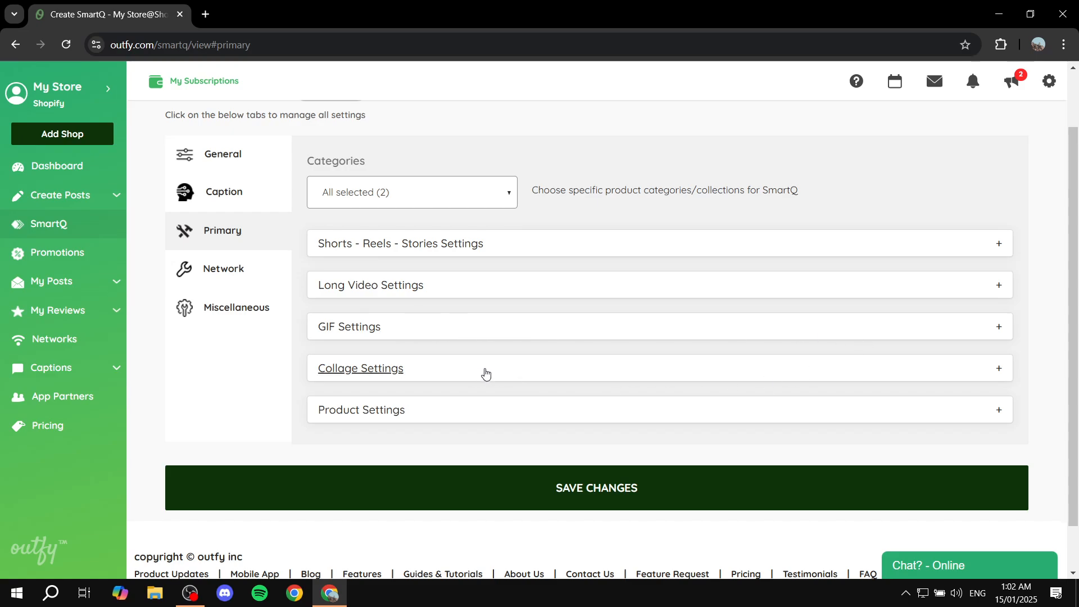
click(998, 411)
scroll(756, 406, down, 3)
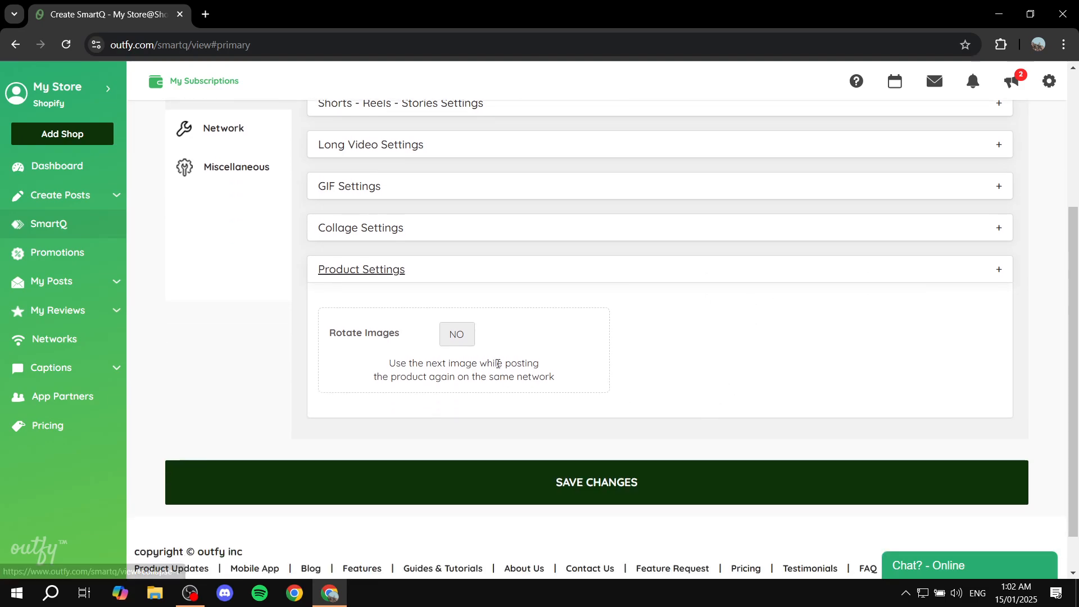
click(998, 275)
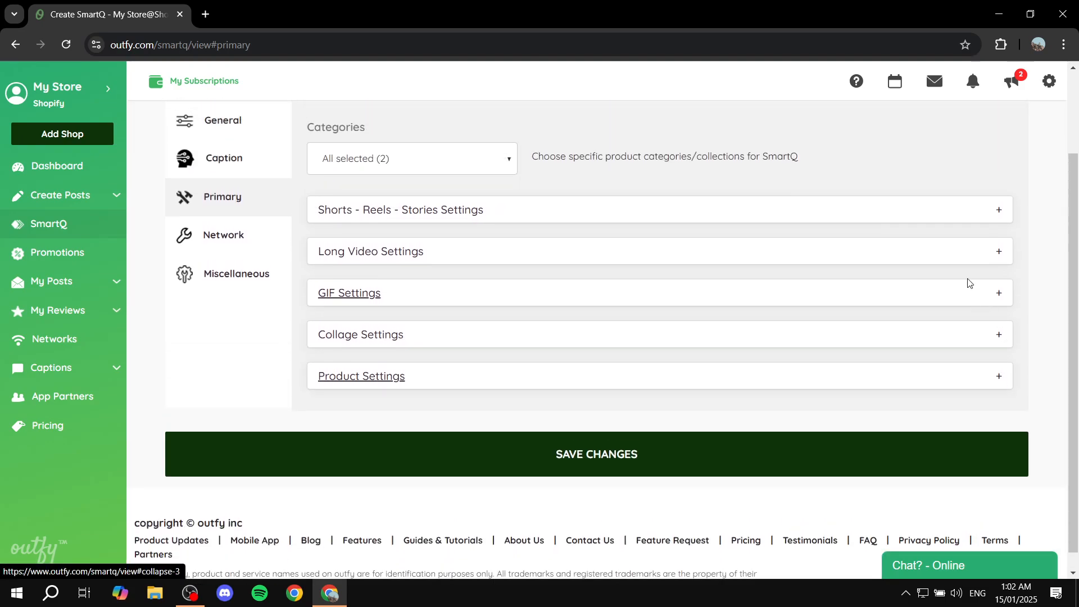
scroll(618, 315, up, 2)
Step: Check the Pinterest board choices in the SmartQ's Network settings, and view its Miscellaneous settings
click(228, 345)
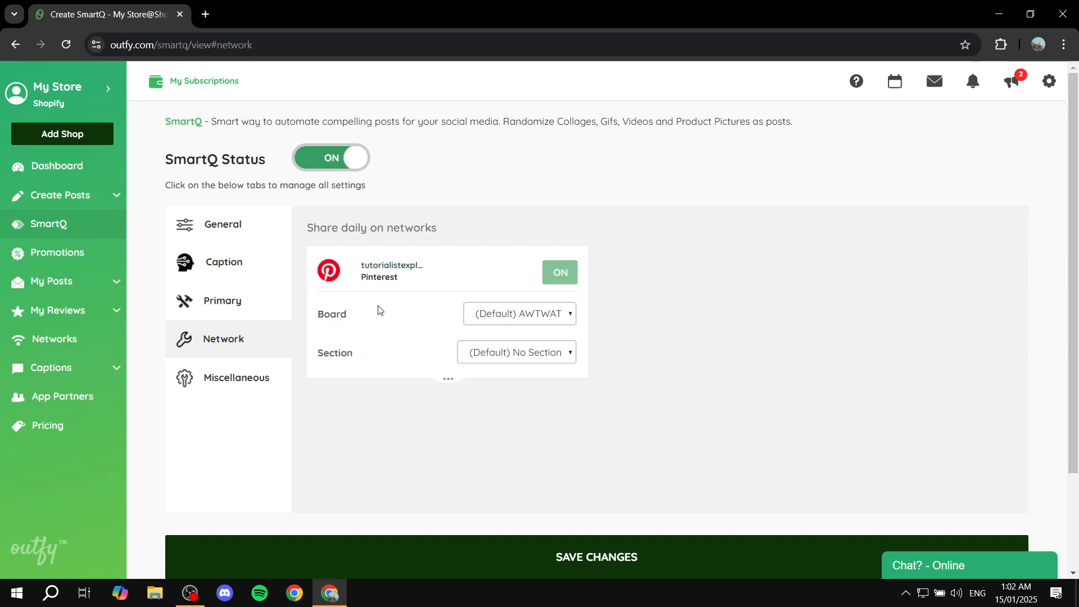
click(527, 314)
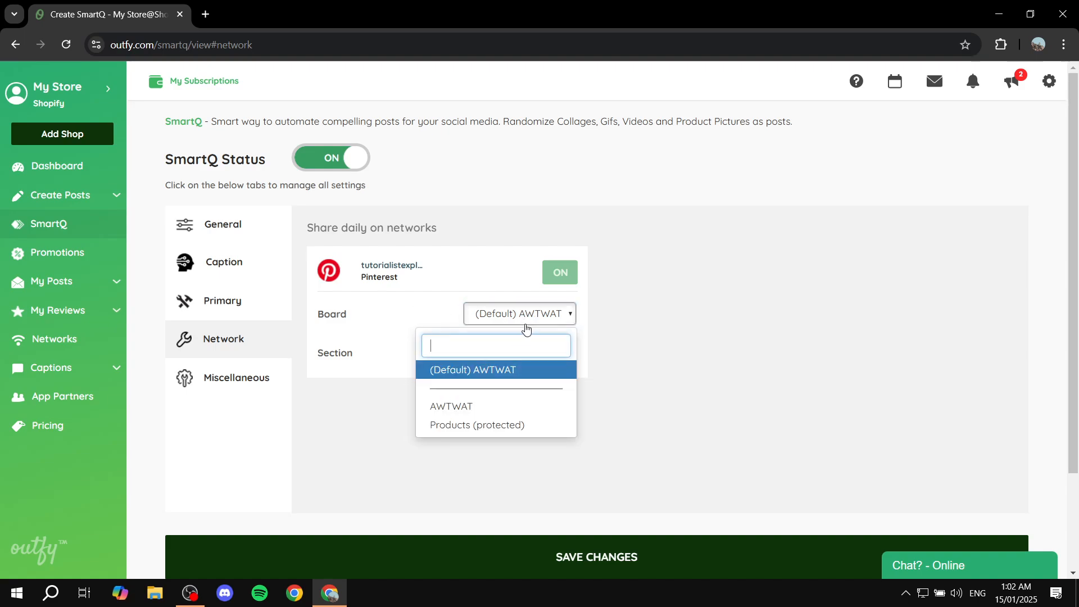
click(525, 318)
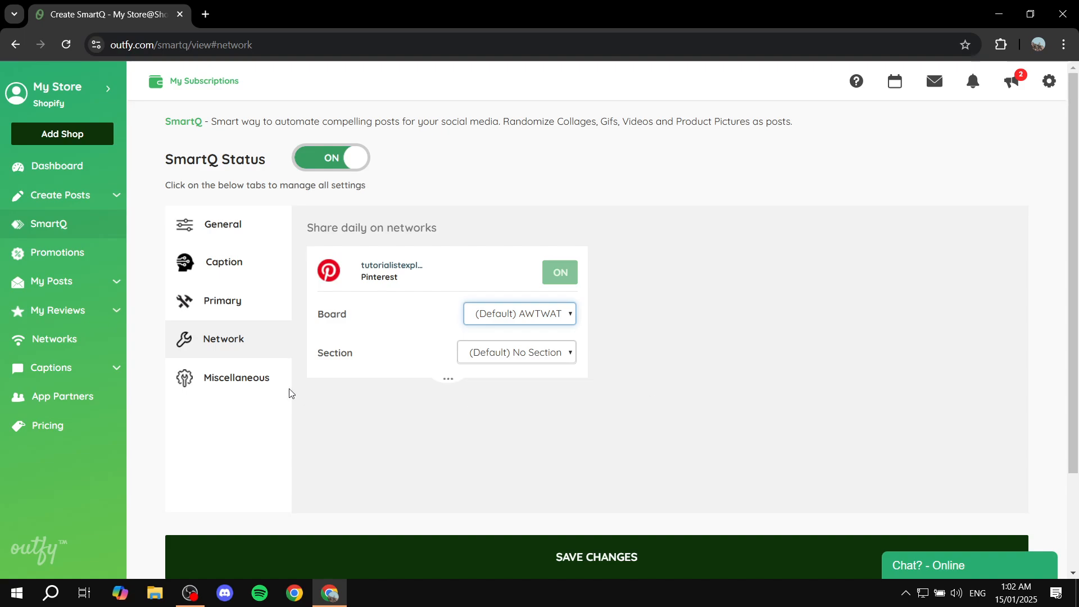
click(234, 389)
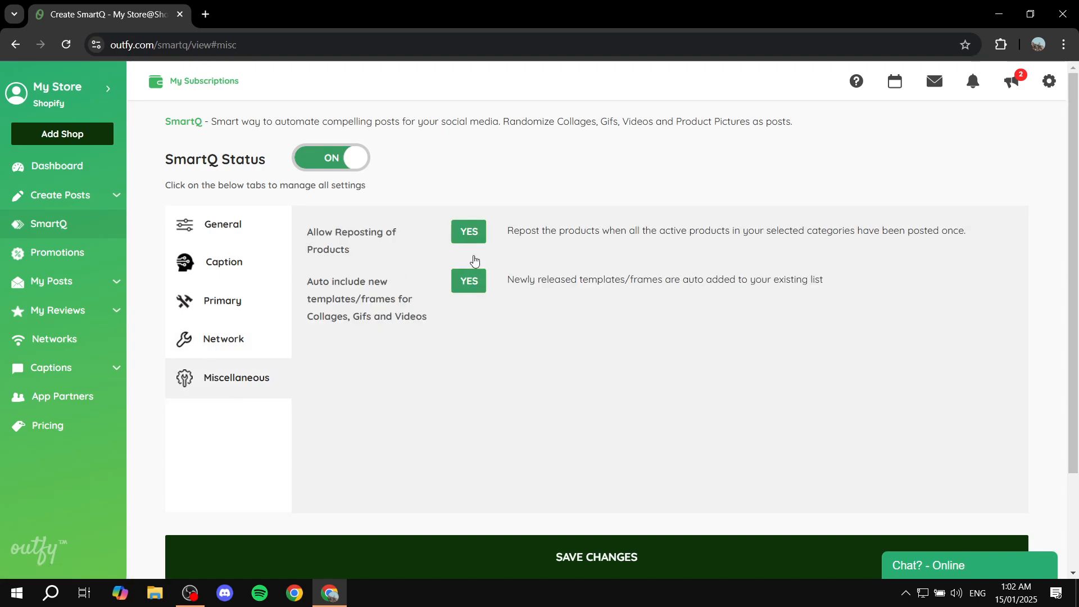
Step: Return to the SmartQ's General settings, enter Test as the task name, and save the SmartQ
click(220, 227)
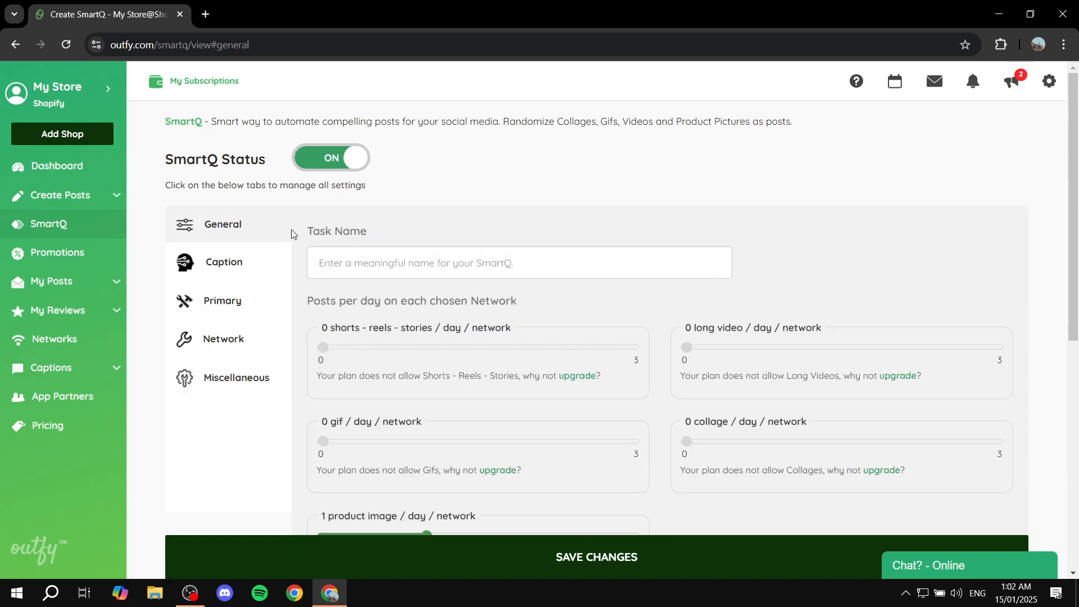
scroll(966, 357, down, 8)
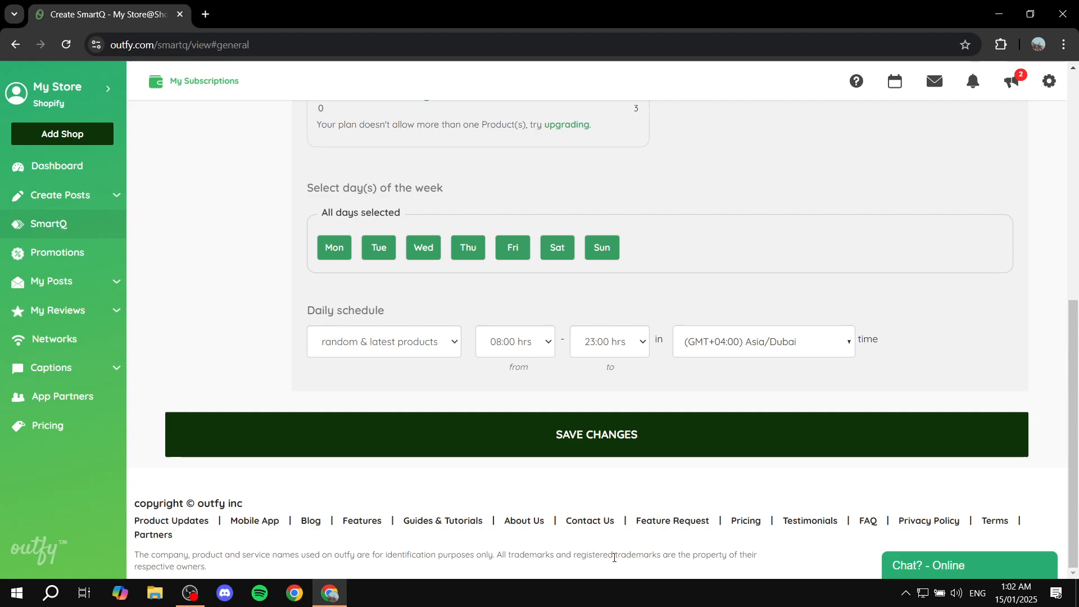
click(622, 447)
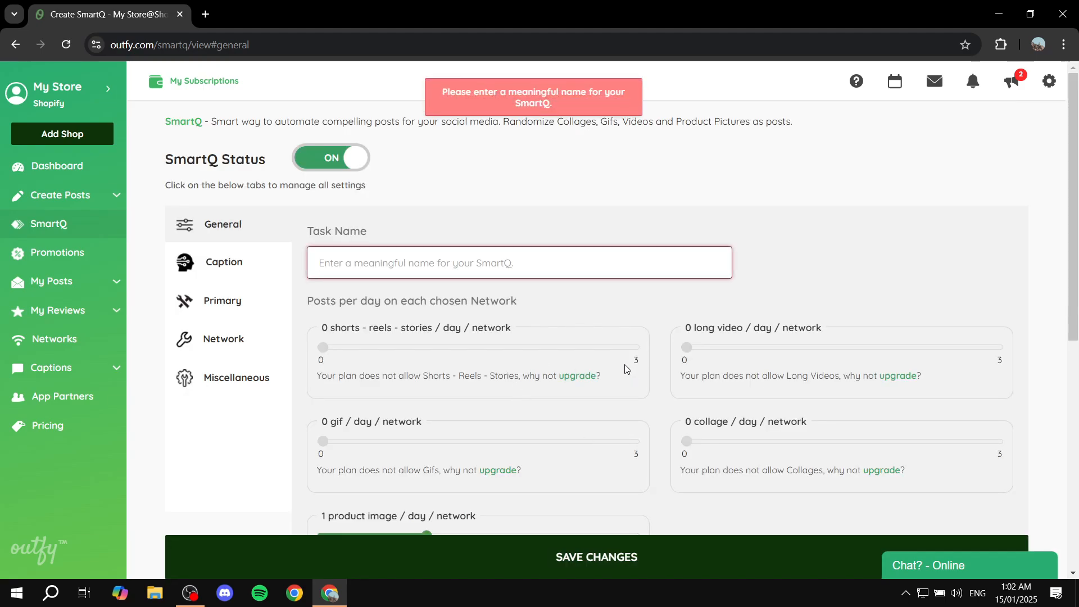
click(448, 259)
text(Te)
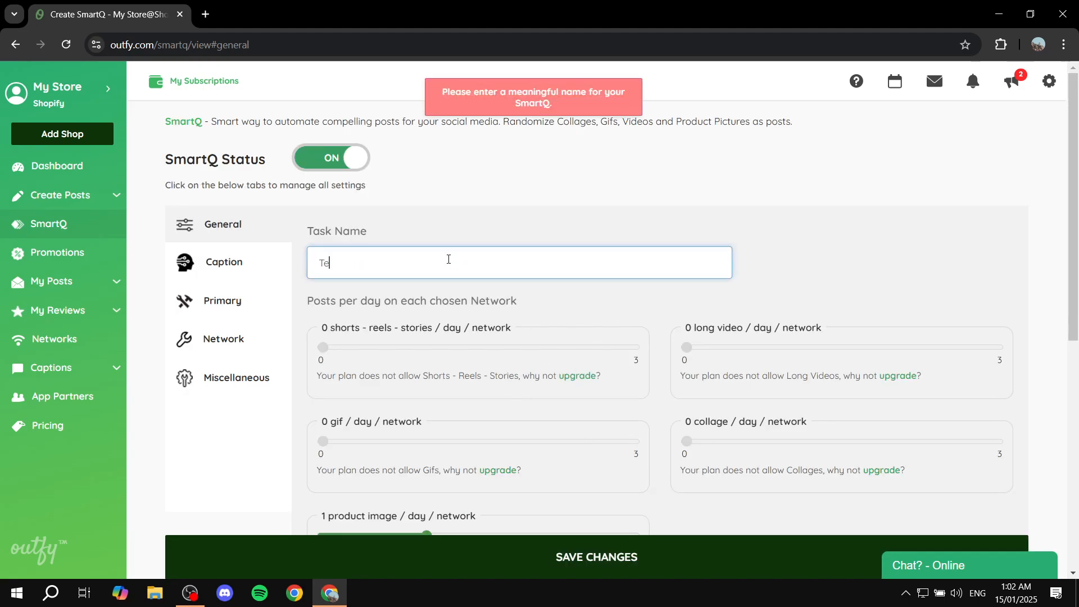
text(st)
click(618, 560)
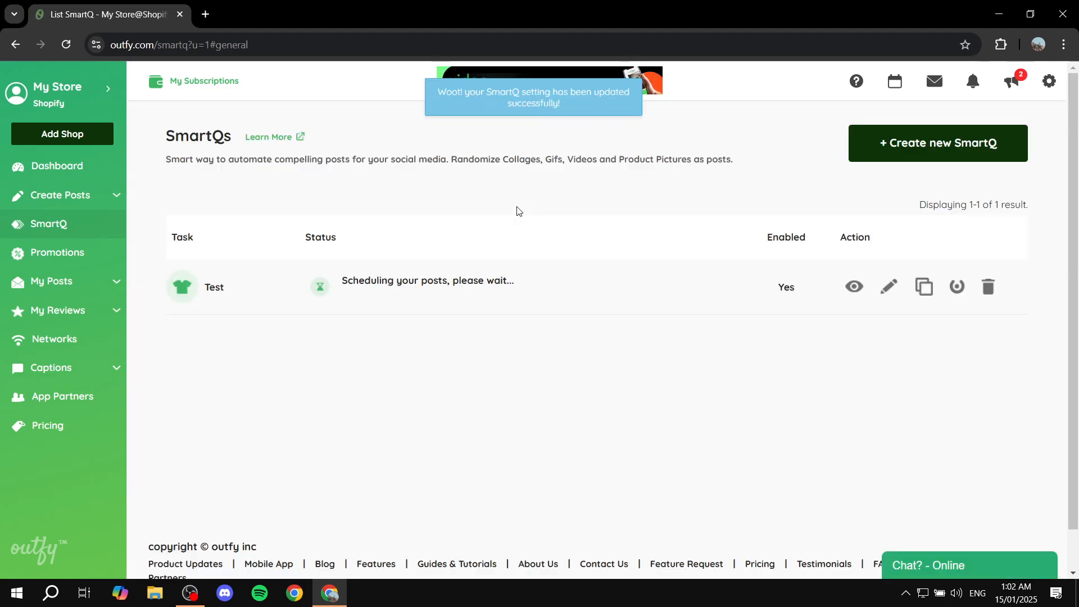
Step: Check the scheduling status of the Test SmartQ in the list, and expand the Create Posts options to view the post types
drag(353, 282, 530, 286)
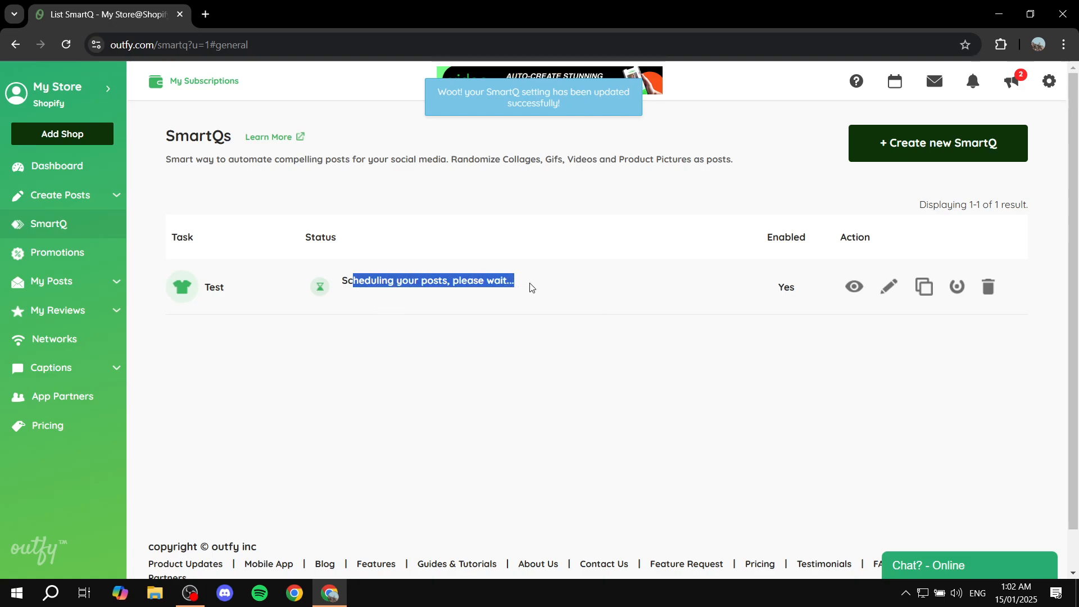
click(598, 306)
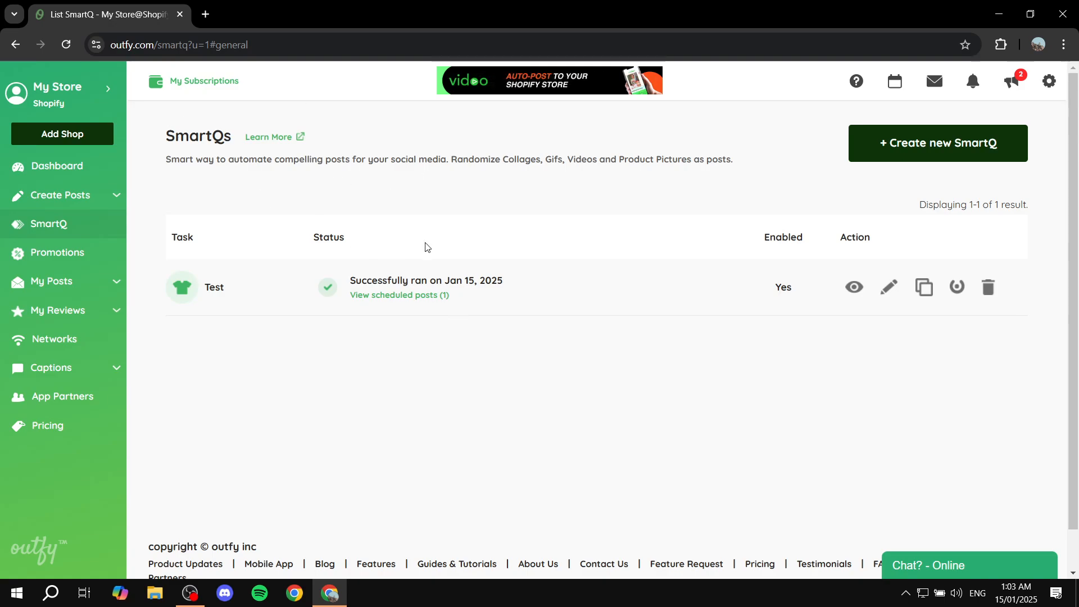
click(108, 194)
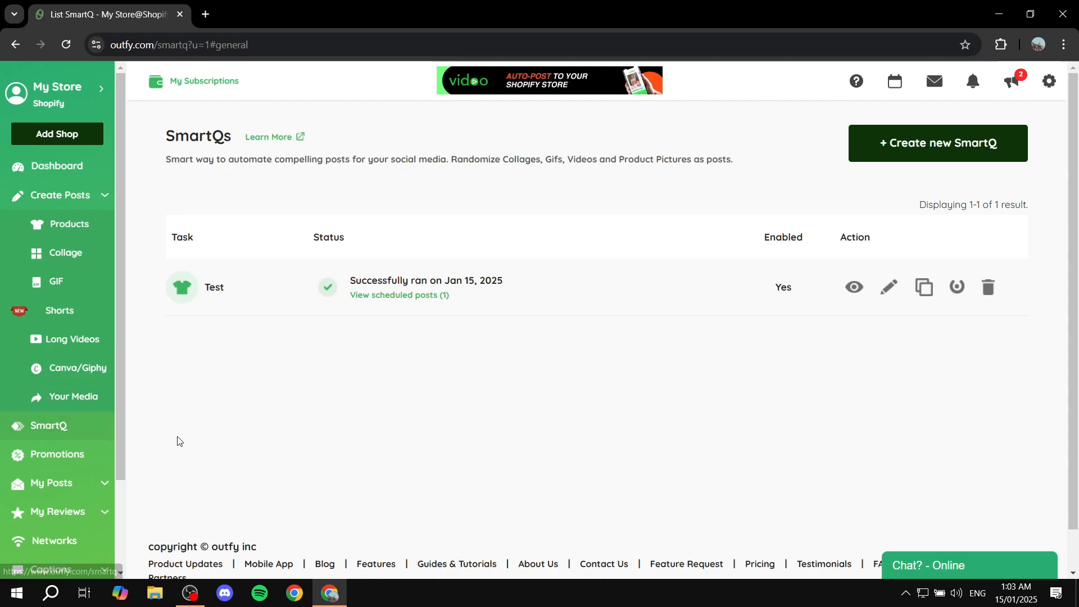
scroll(274, 436, down, 1)
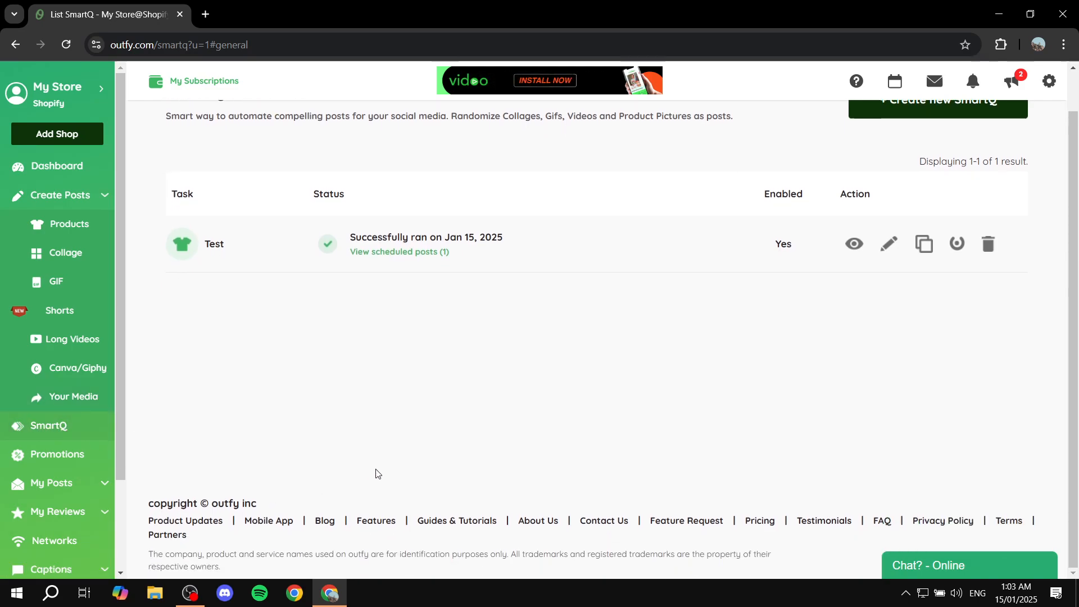